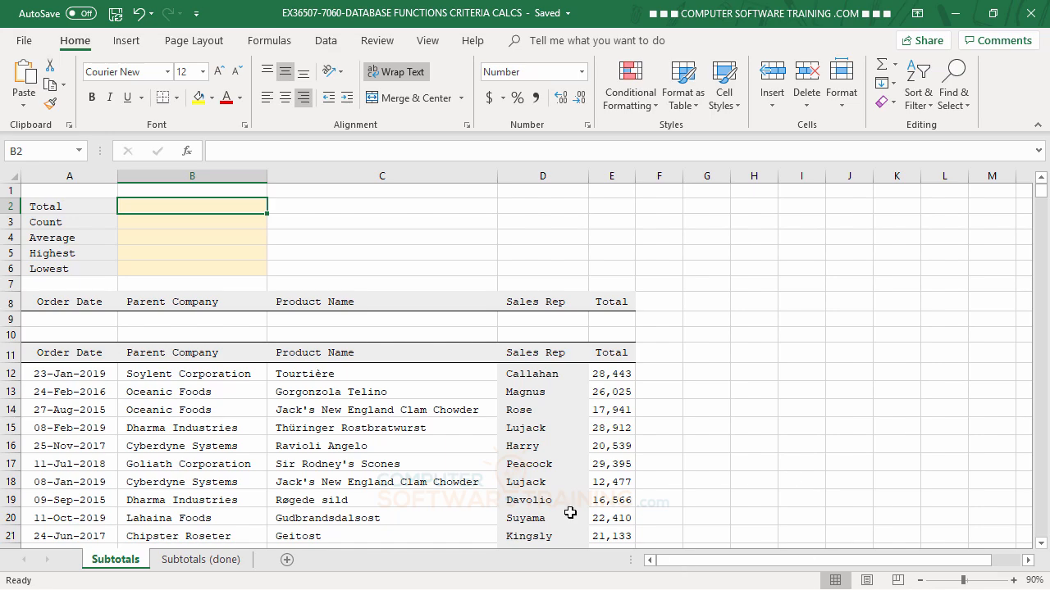
- Look over the Count, Average and Lowest result cells, then select the Total cell B2
scroll(410, 429, "down", 4)
scroll(411, 429, "down", 4)
scroll(406, 410, "up", 8)
left_click(169, 223)
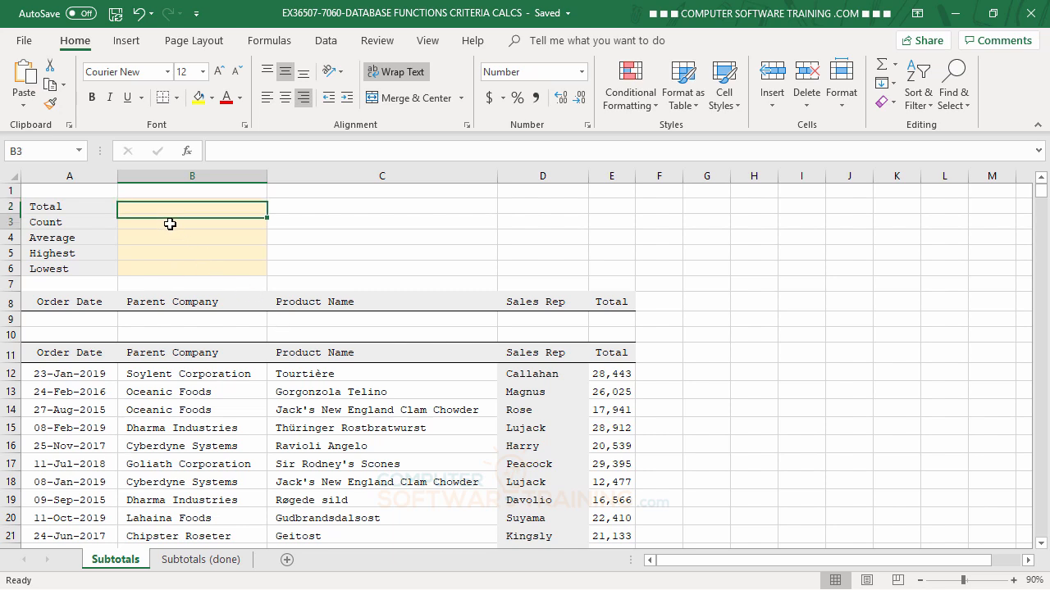
left_click(175, 247)
left_click(179, 267)
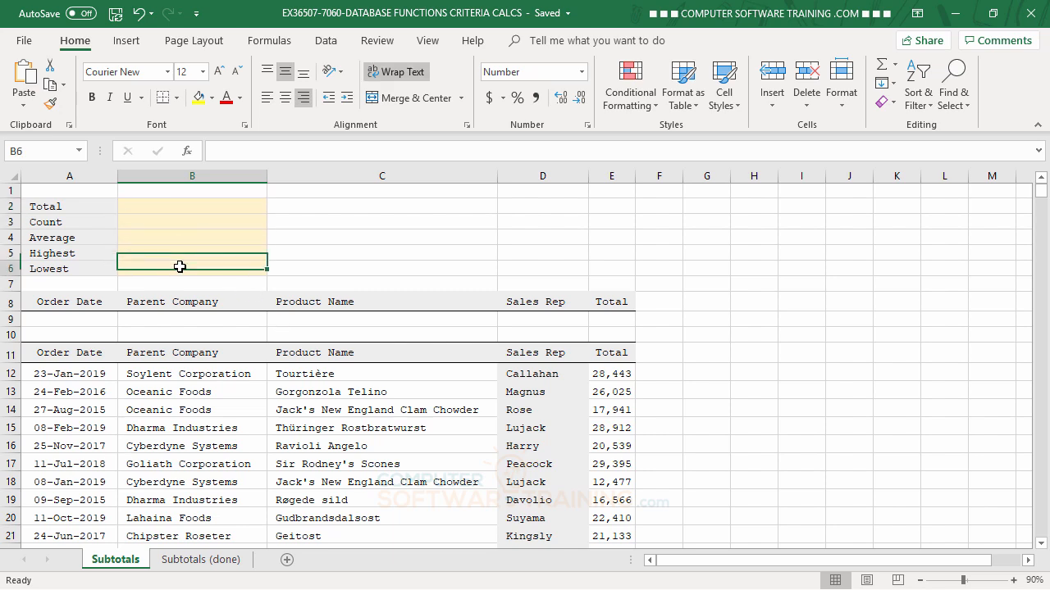
left_click(180, 210)
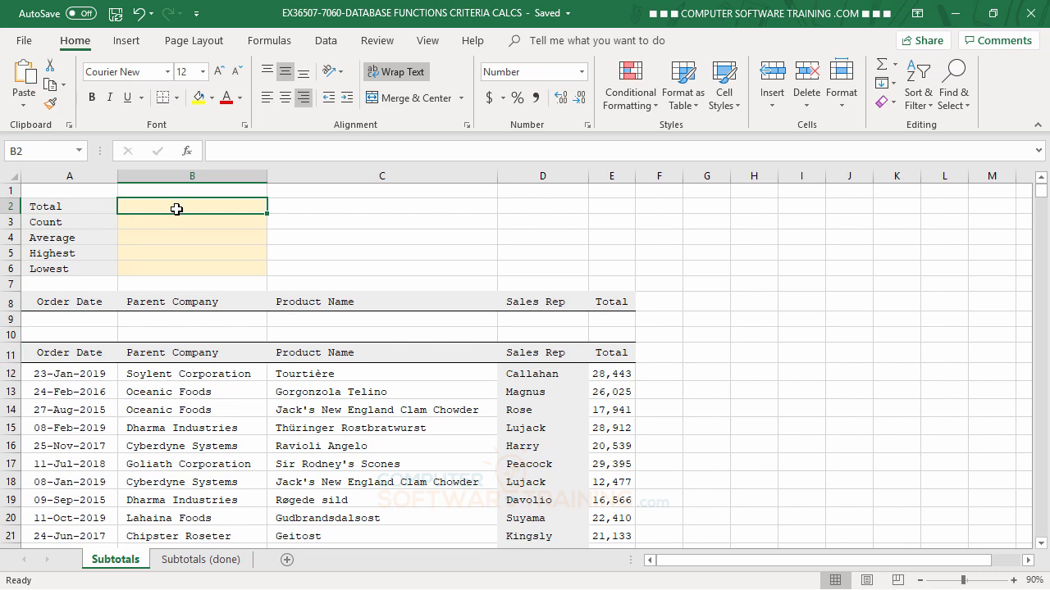
- In B2 start a DSUM formula with the database argument A11:E75011 and field 5
type("=")
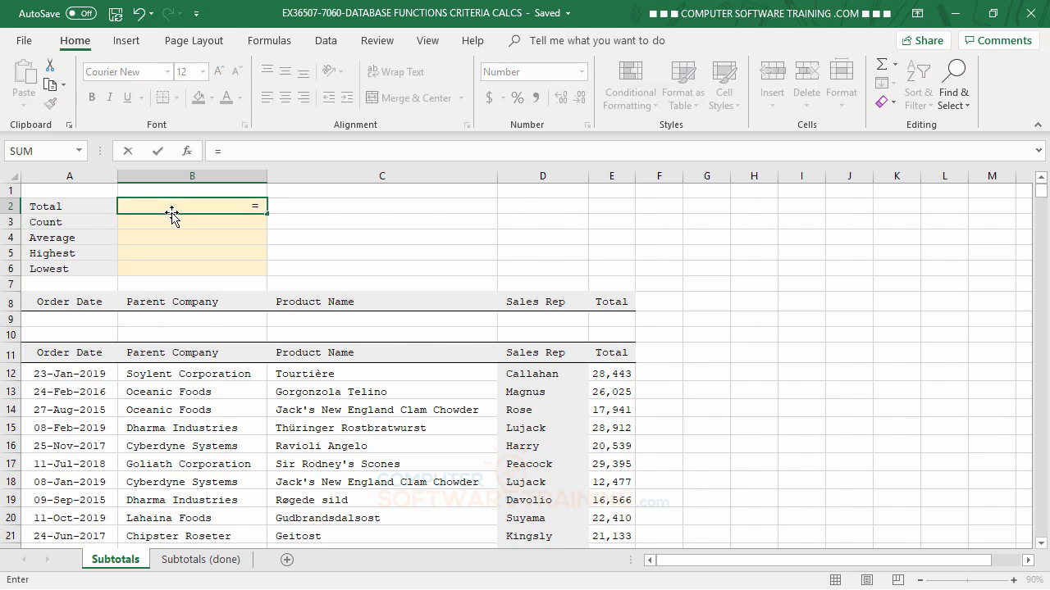
type("d")
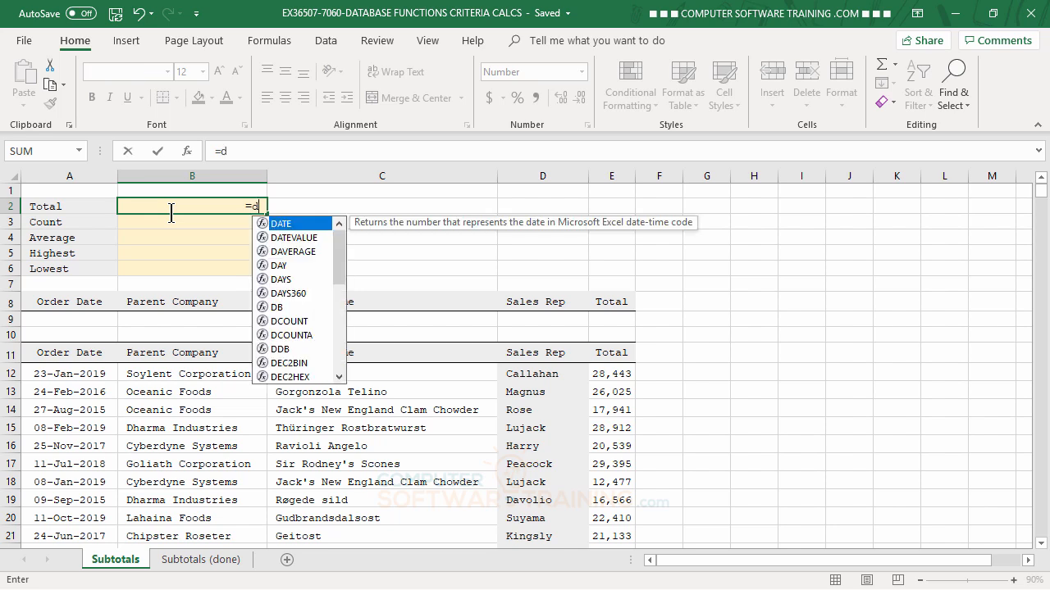
type("s")
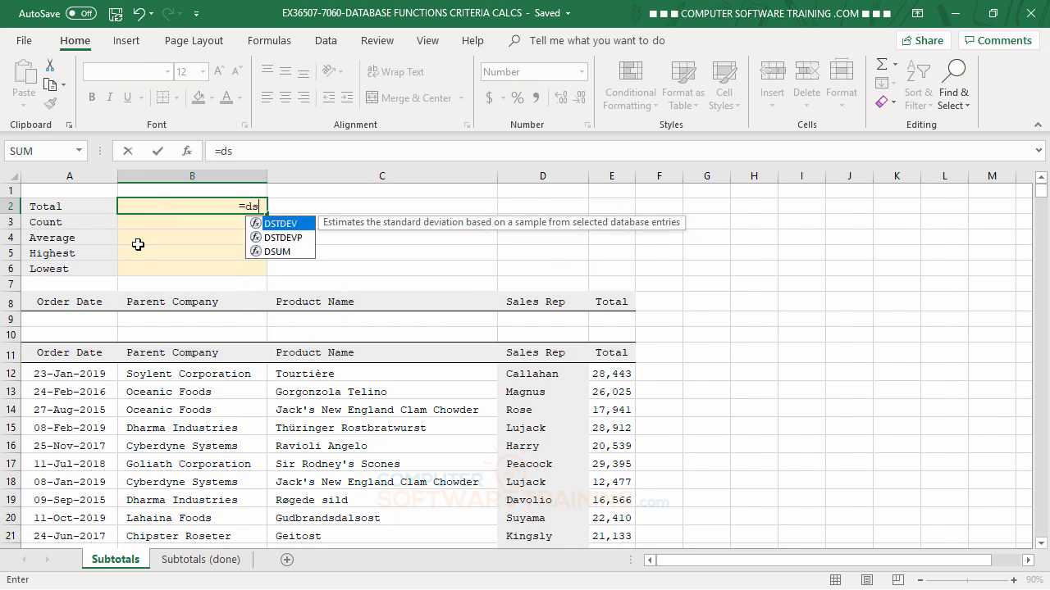
double_click(283, 251)
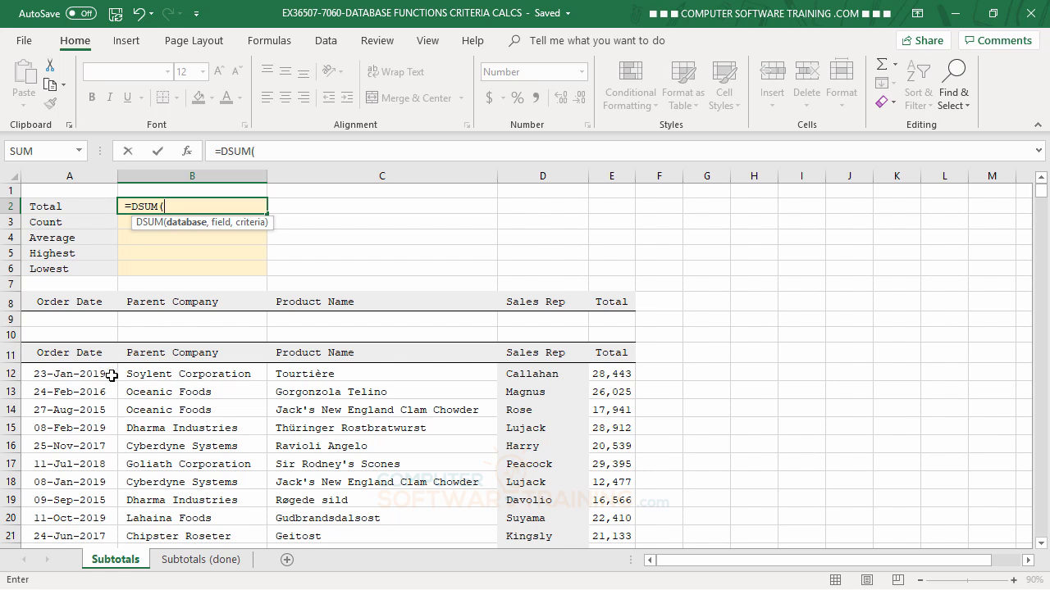
left_click(54, 353)
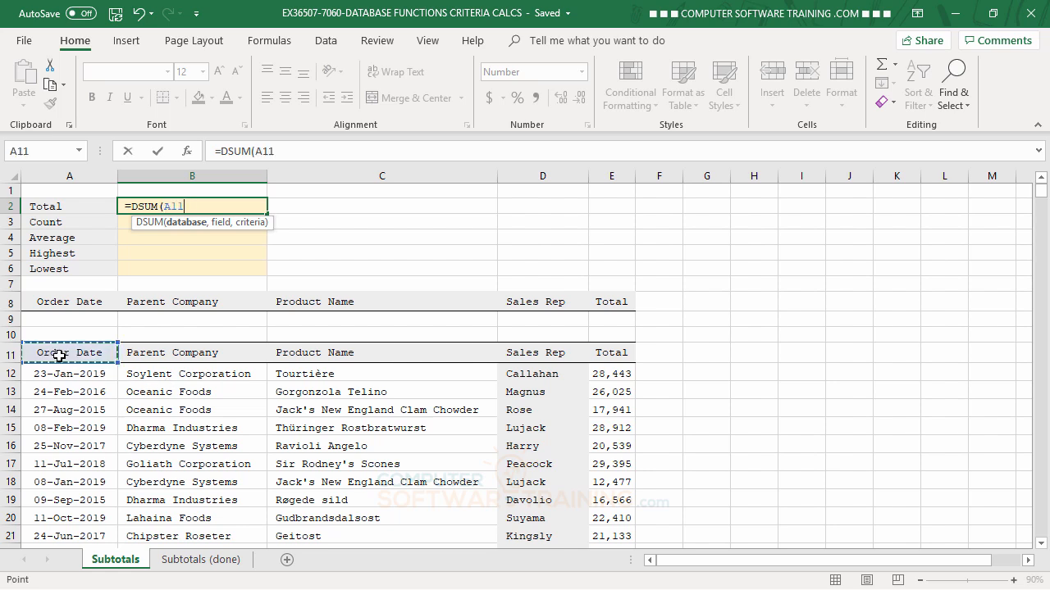
key("ctrl+shift+Right")
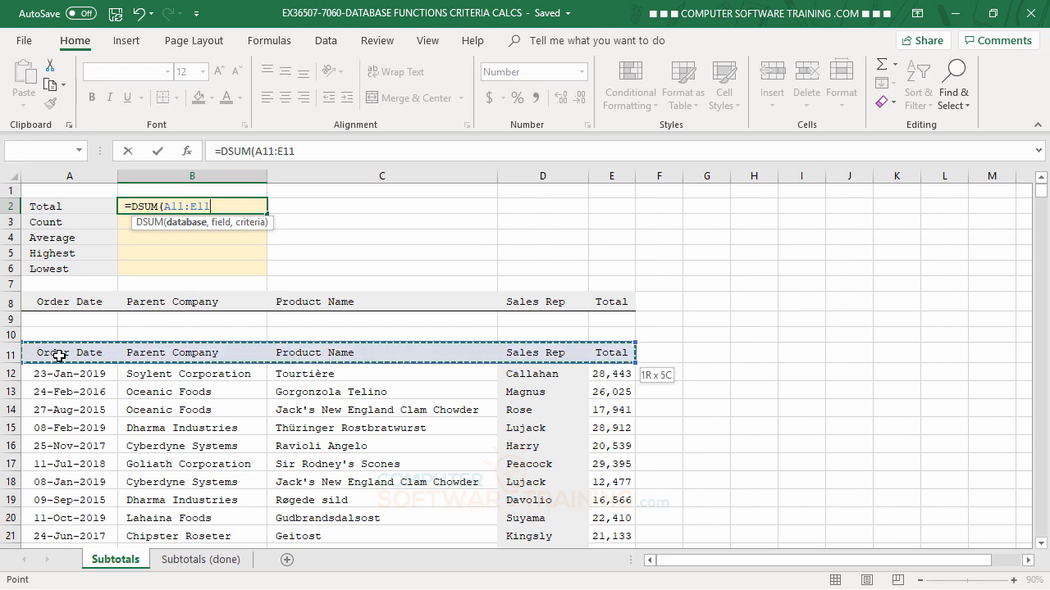
key("ctrl+shift+Down")
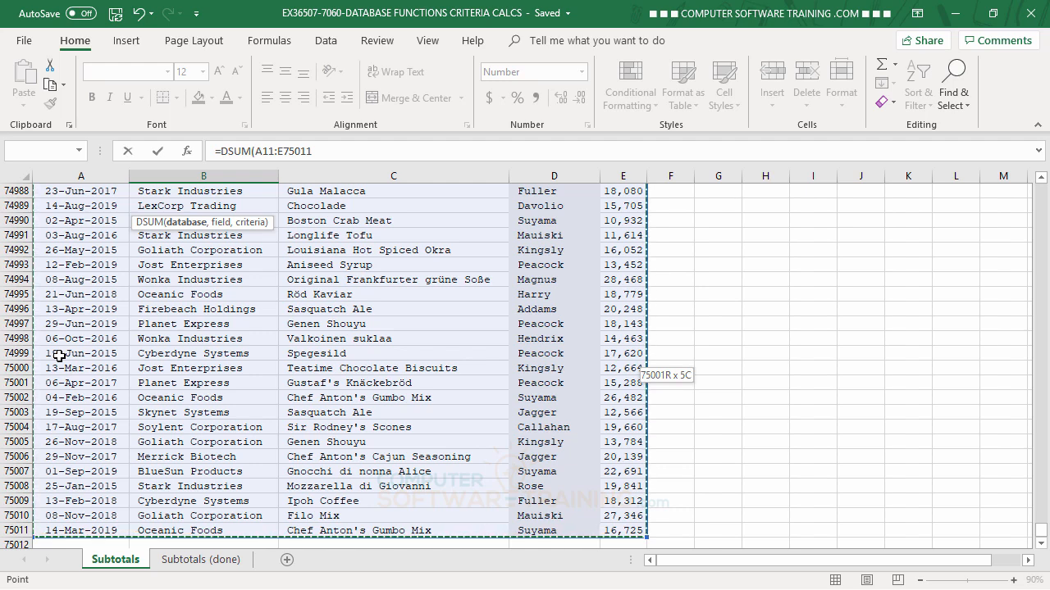
type(",")
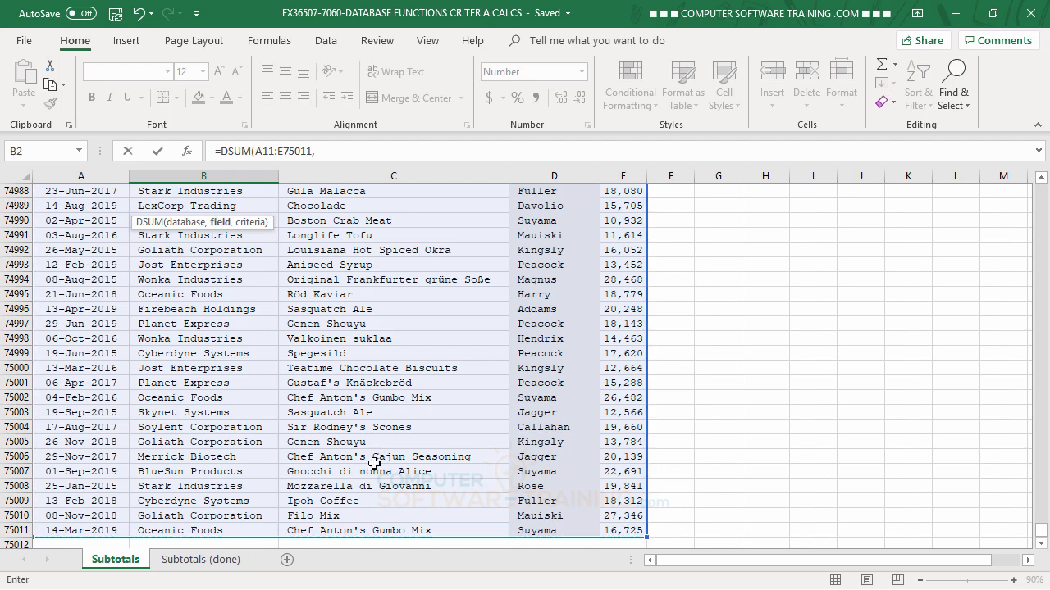
left_click_drag(1044, 539, 1043, 192)
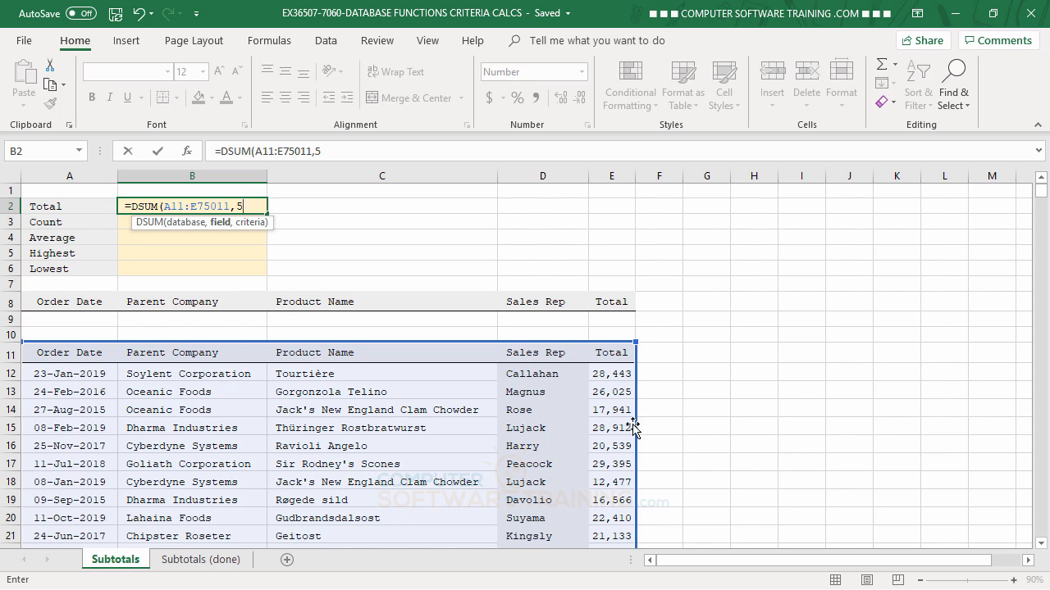
- Complete =DSUM(A11:E75011,5,A8:E9) with criteria A8:E9, returning 1,498,750,459
type(",")
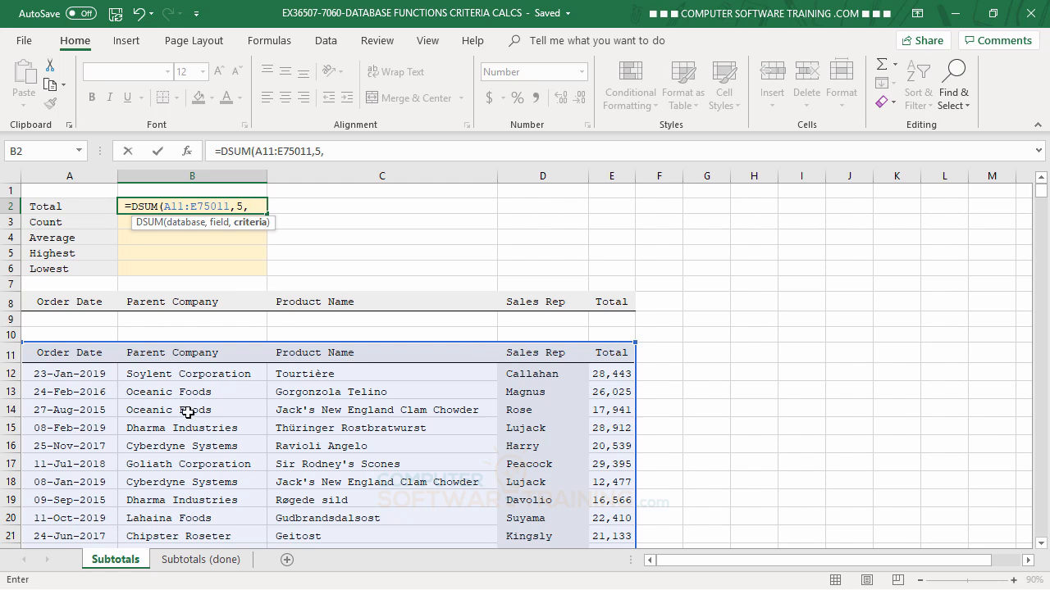
left_click_drag(42, 302, 613, 320)
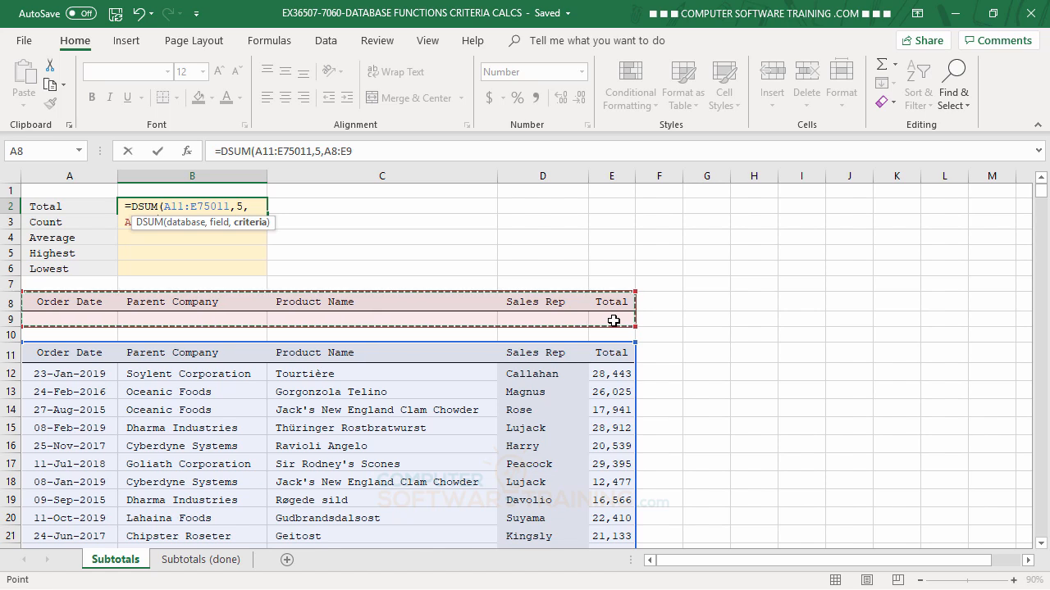
key("Return")
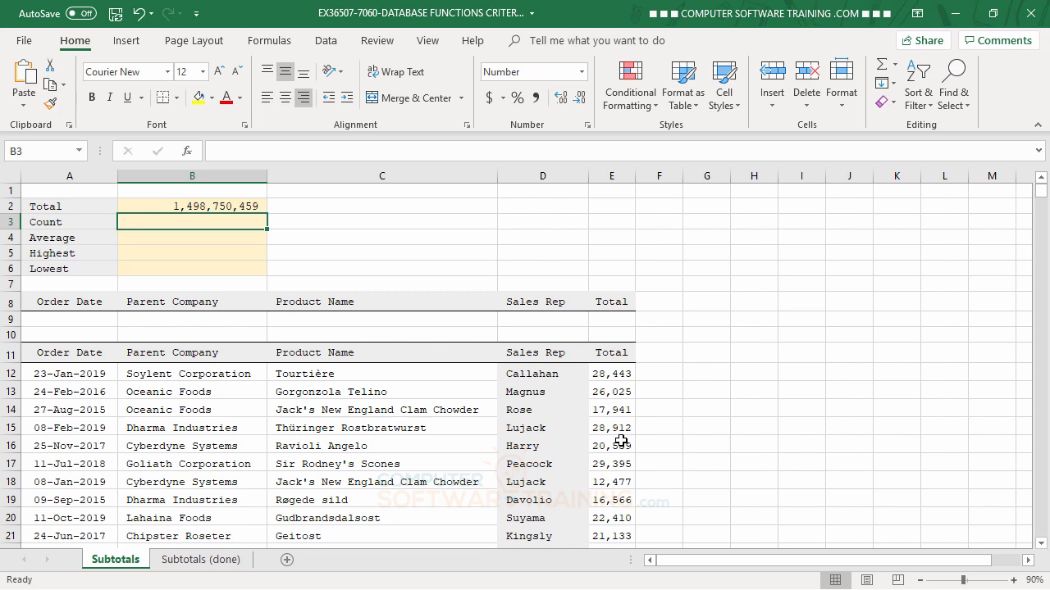
left_click(206, 205)
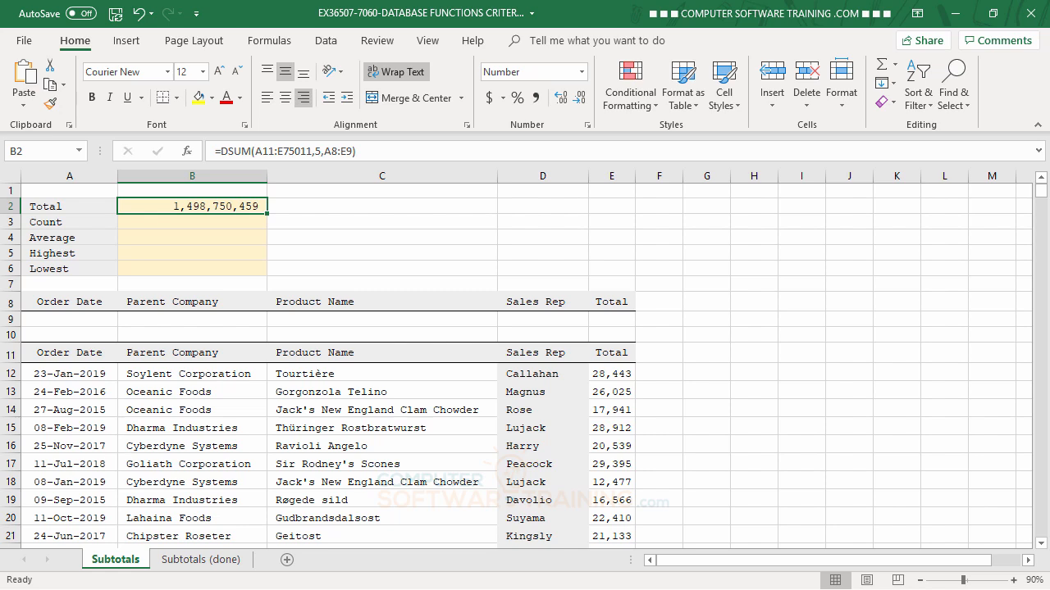
- Select the order table A11:E75011 and name it 'Data' in the Name Box
left_click(50, 354)
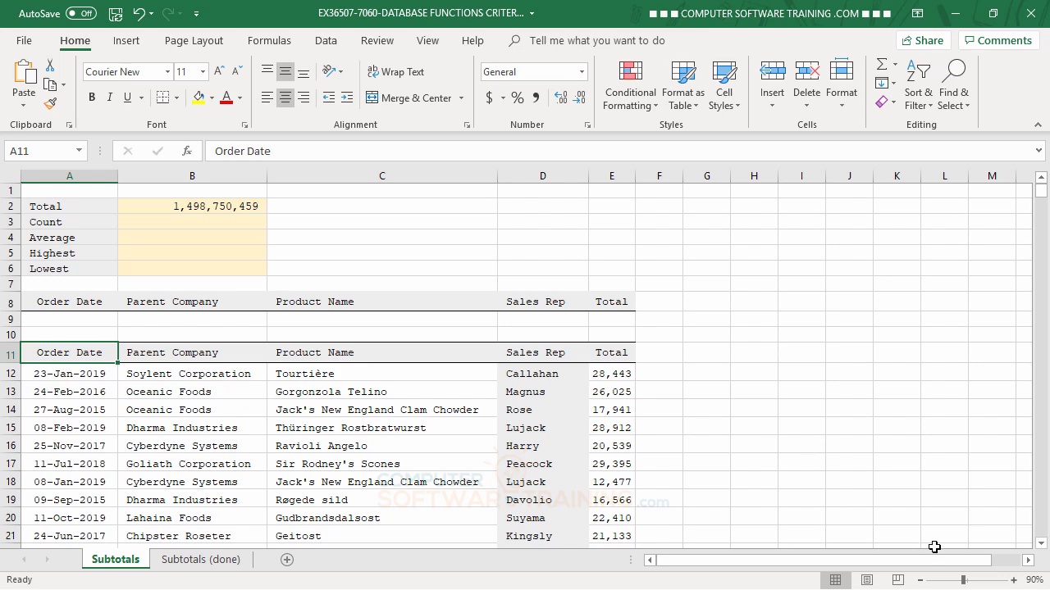
key("ctrl+shift+Right")
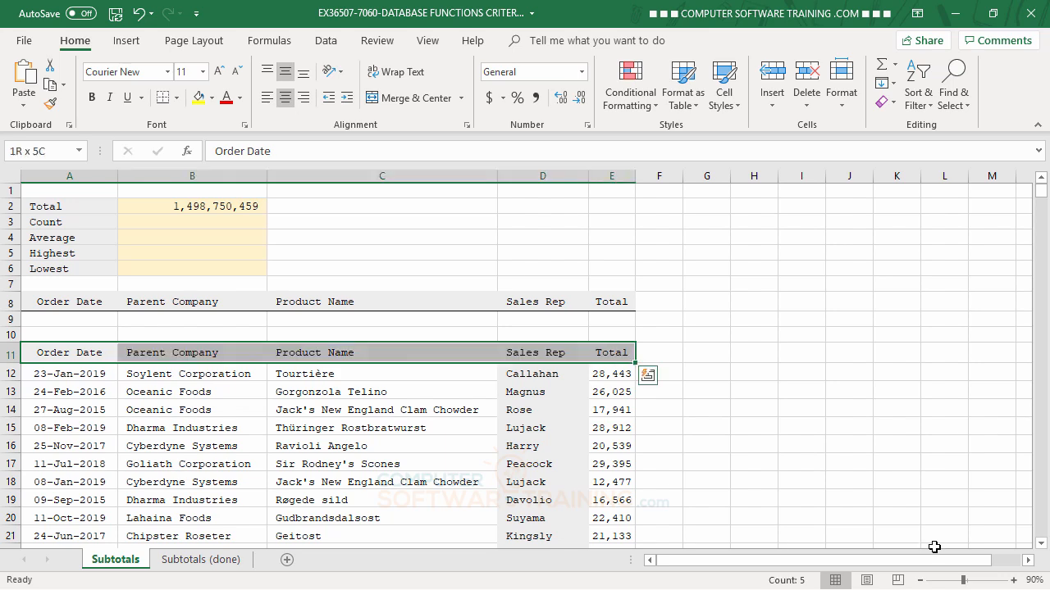
key("ctrl+shift+Down")
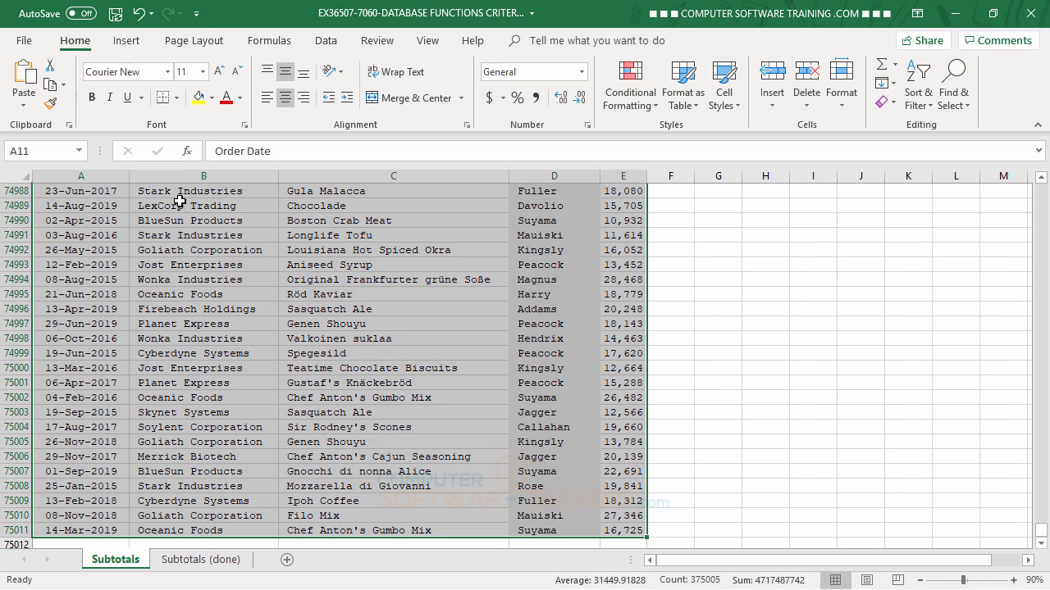
left_click(45, 151)
type("Data")
key("Return")
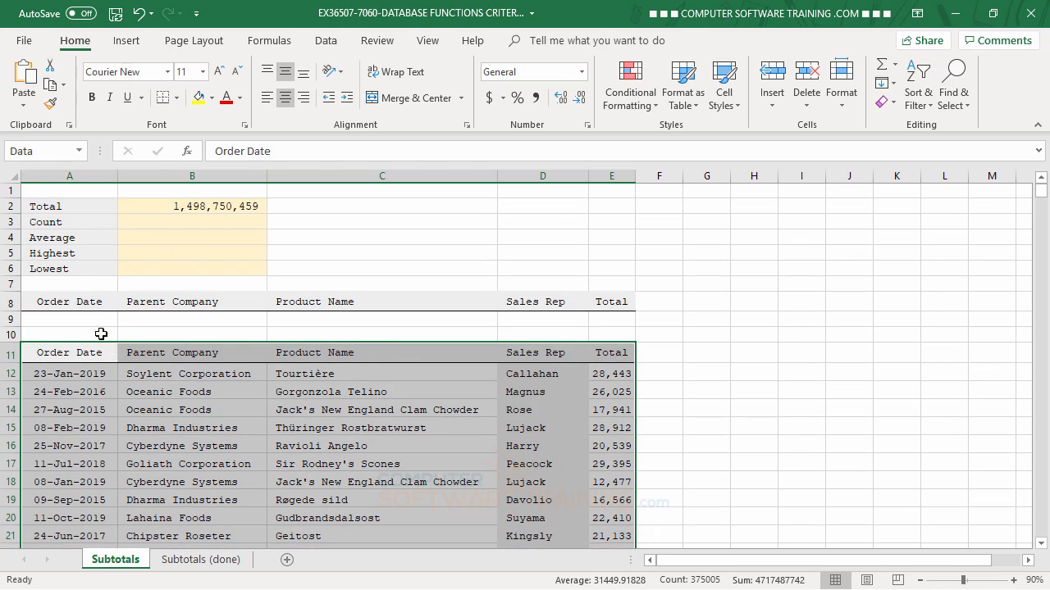
- Select the criteria block A8:E9 and name it 'Range' in the Name Box
left_click(63, 301)
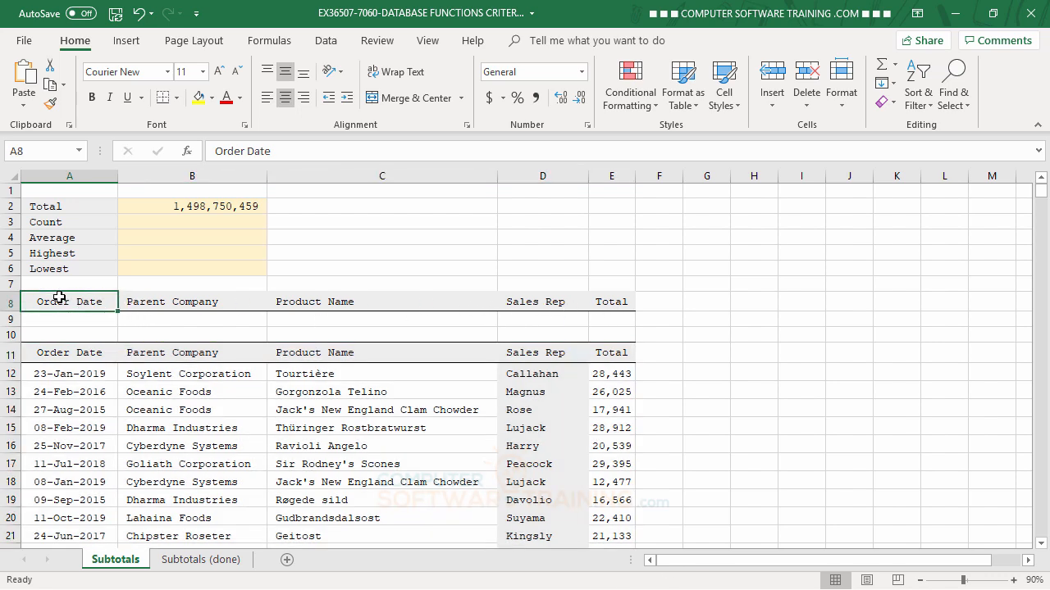
left_click_drag(66, 301, 604, 321)
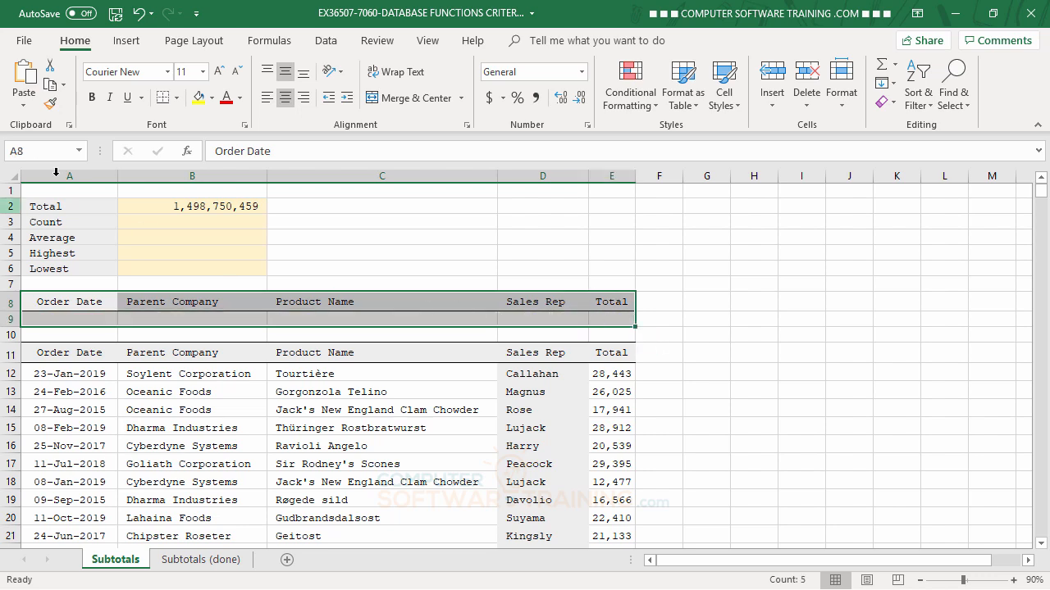
left_click(37, 151)
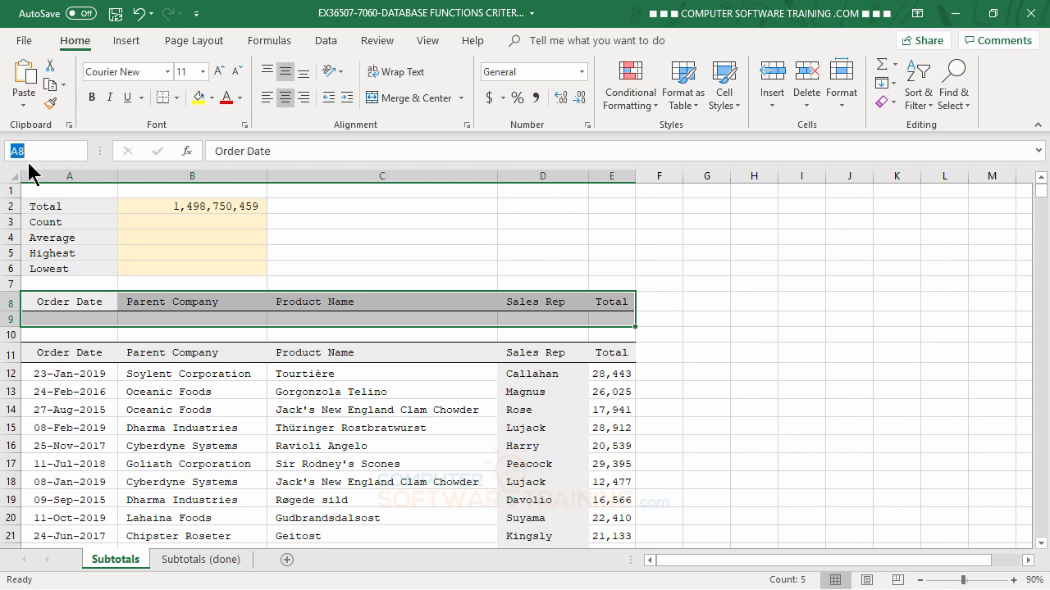
type("Range")
key("Return")
- Check the Data and Range names in the Name Box list, then select Count cell B3
left_click(79, 151)
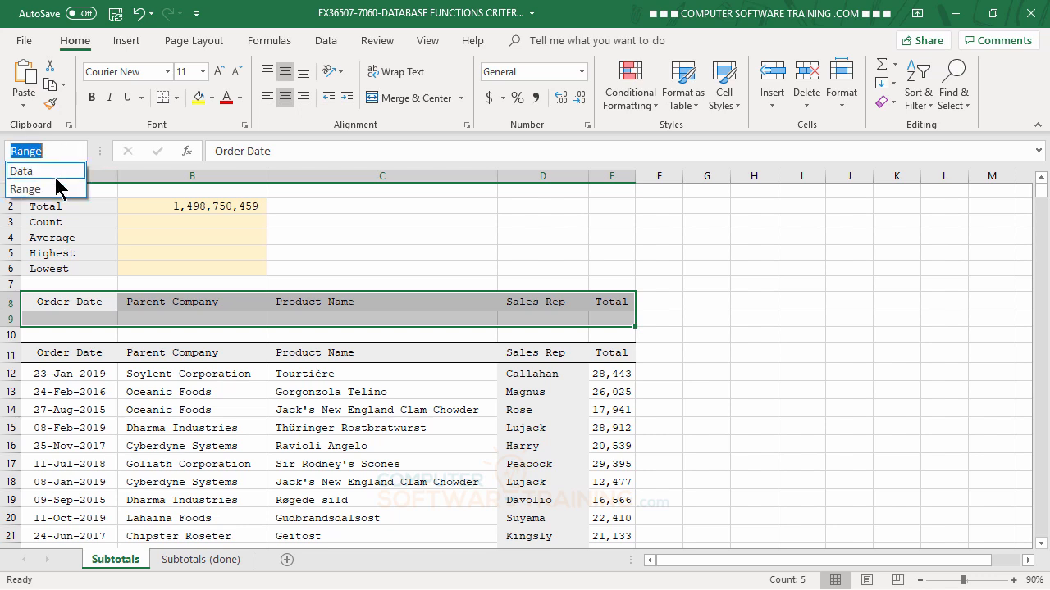
left_click(33, 170)
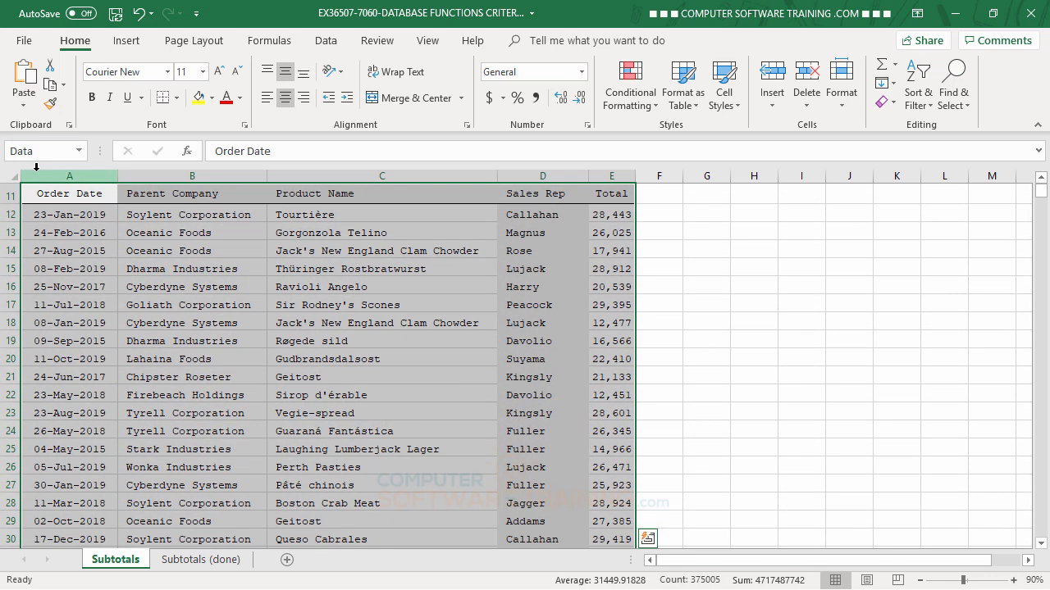
left_click(79, 151)
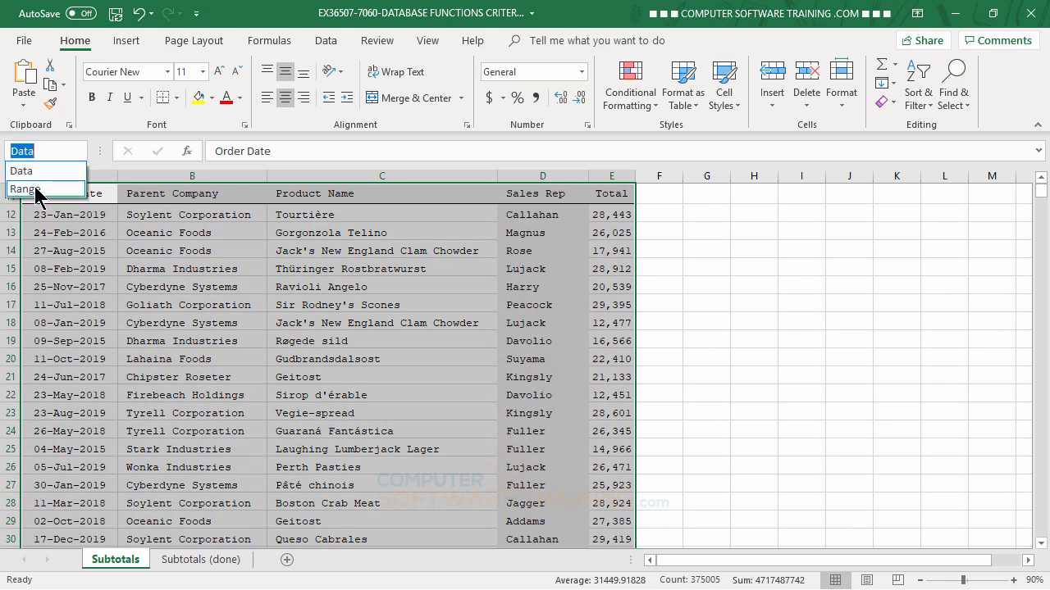
left_click(35, 189)
scroll(712, 386, "up", 3)
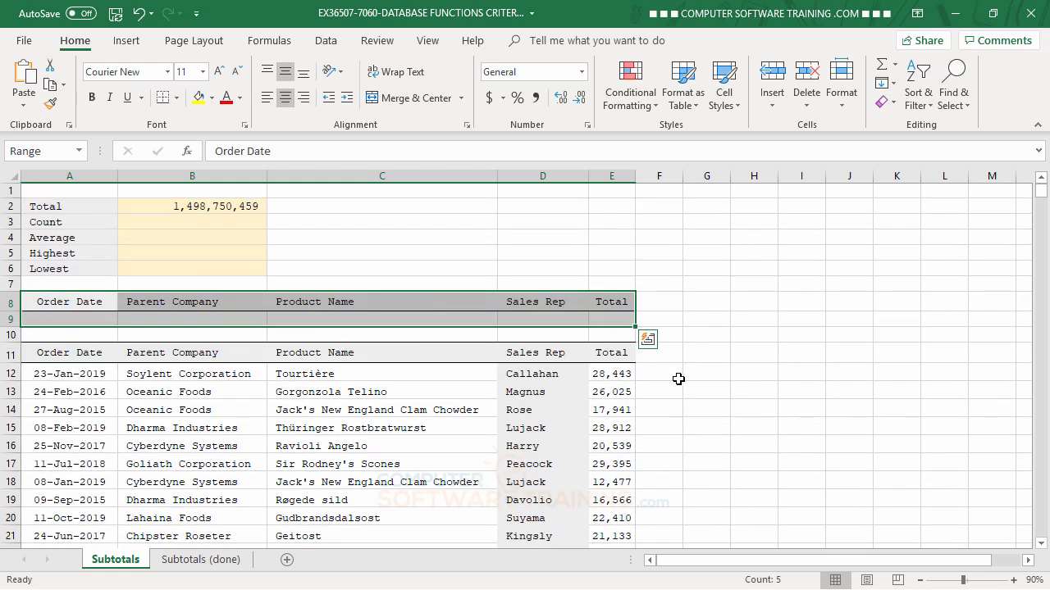
left_click(201, 223)
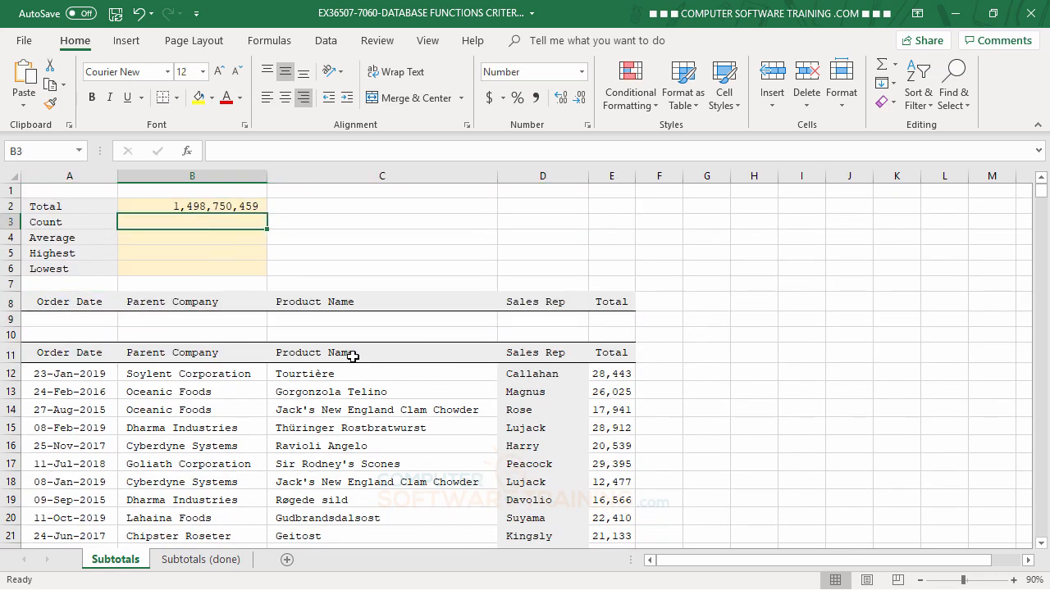
- Enter =DCOUNT(data,5,range) in B3, returning 75,000
left_click(207, 206)
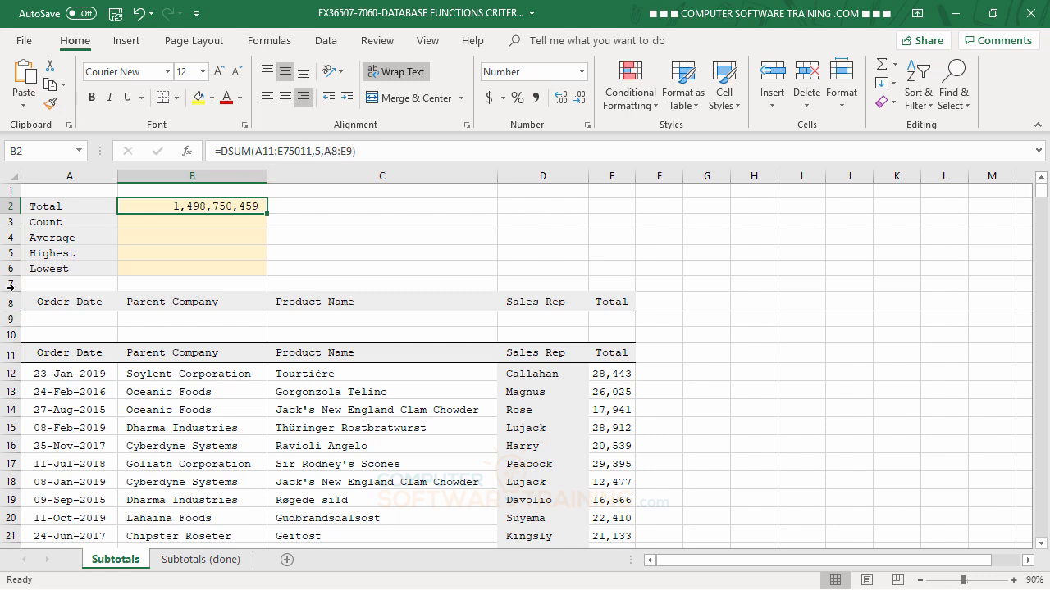
left_click(169, 226)
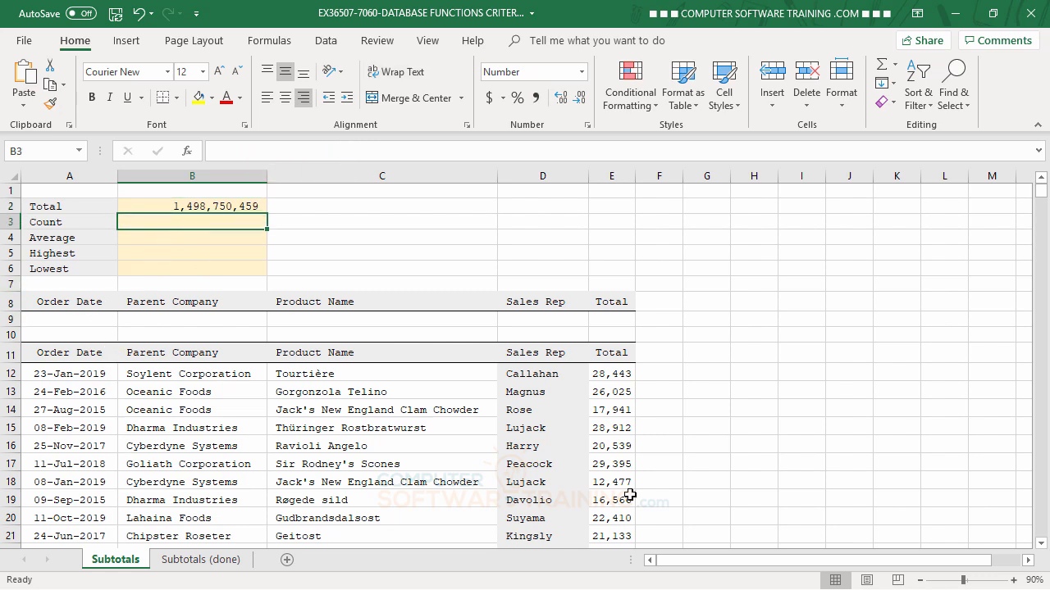
type("=")
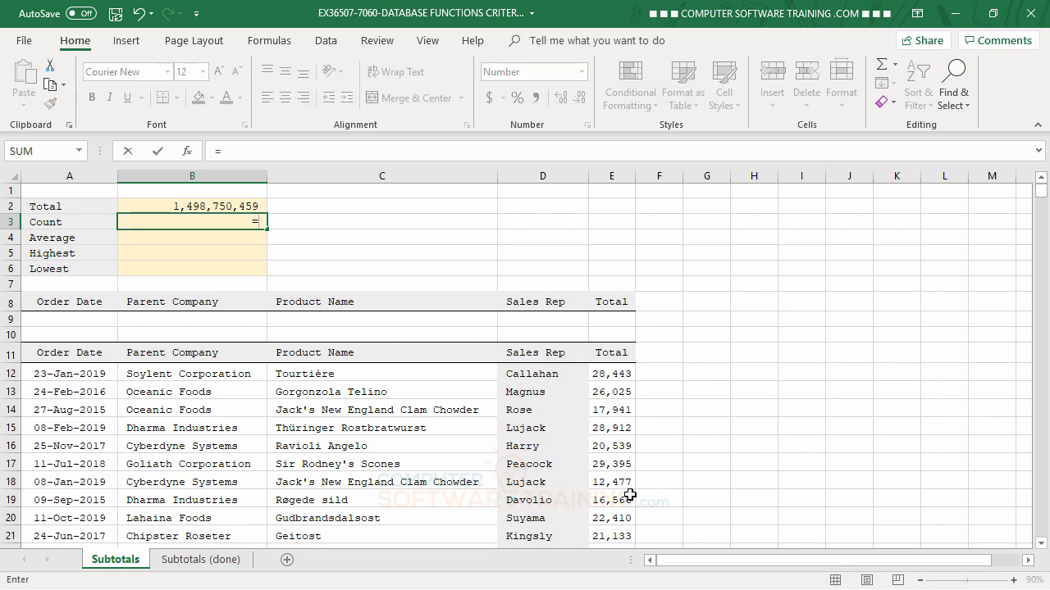
type("dc")
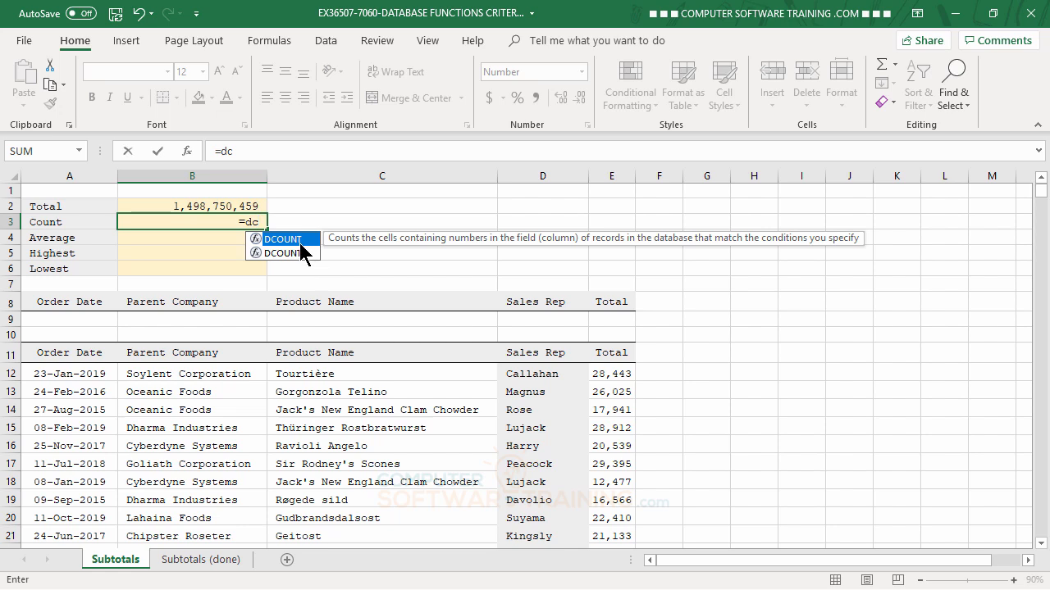
double_click(299, 241)
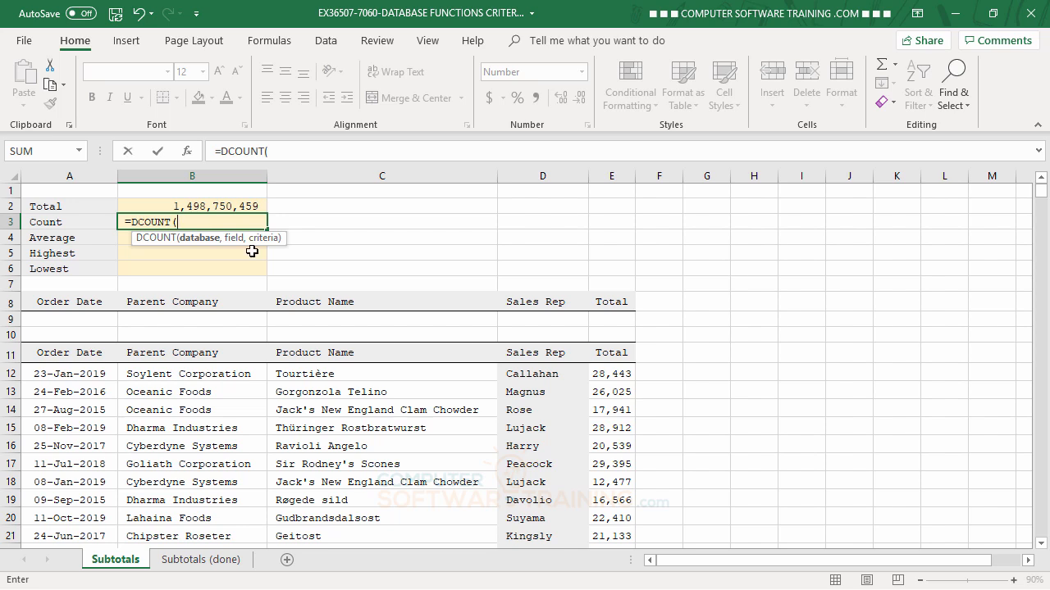
type("data")
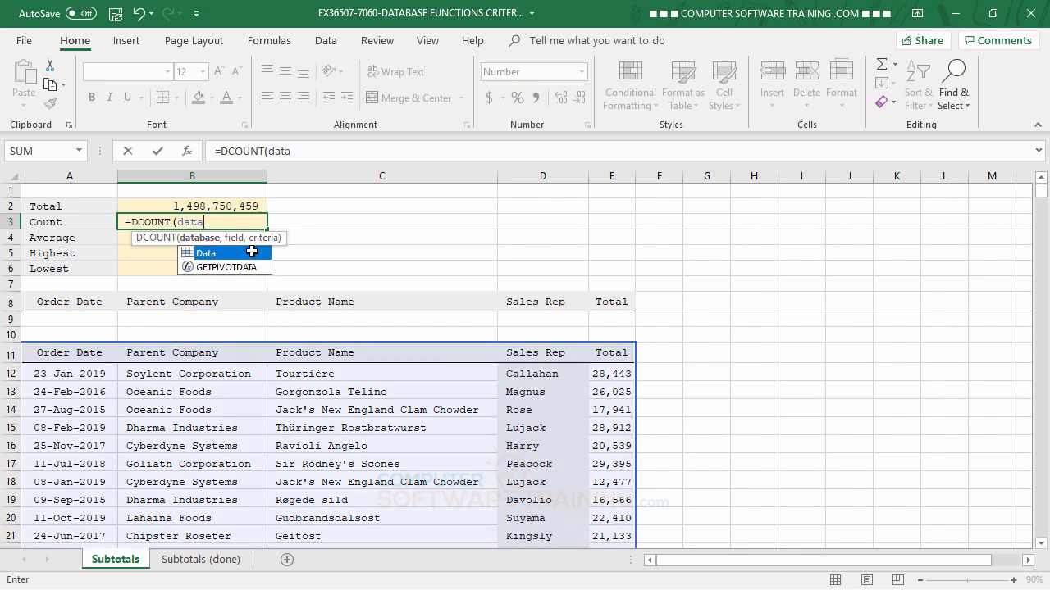
type(",")
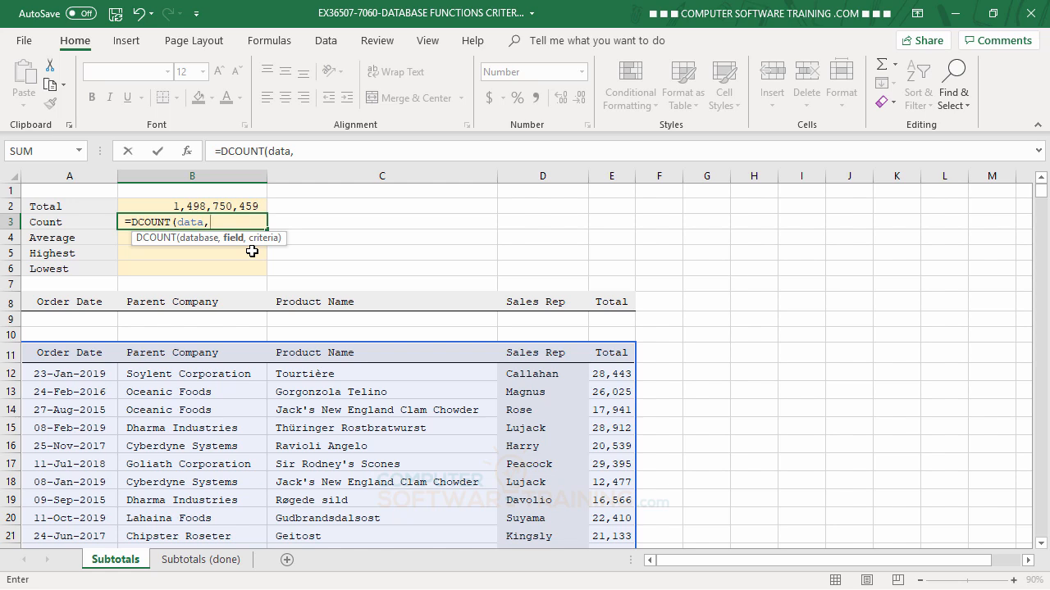
type("5,range")
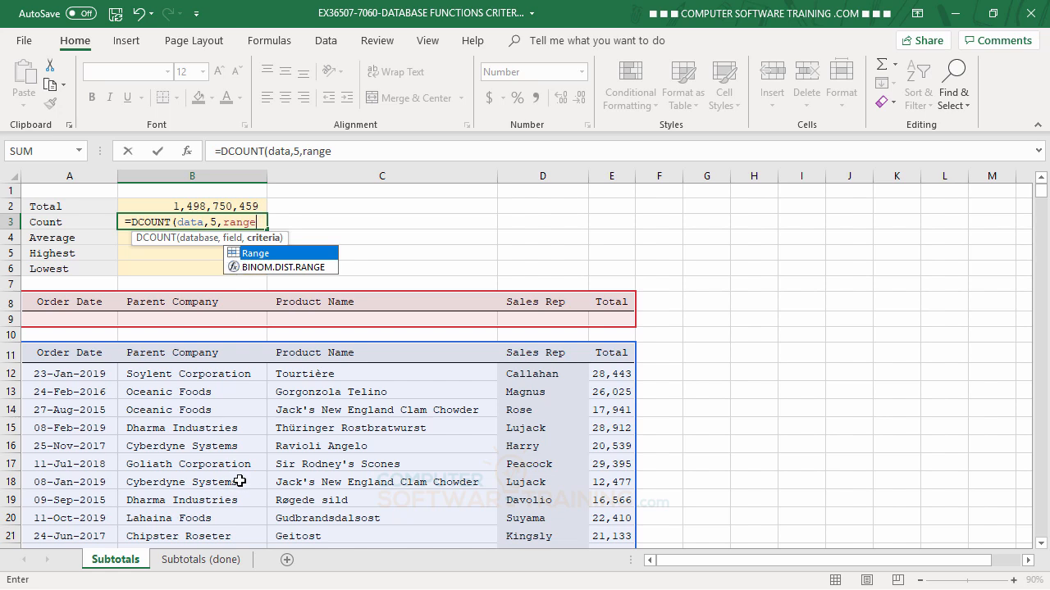
key("Return")
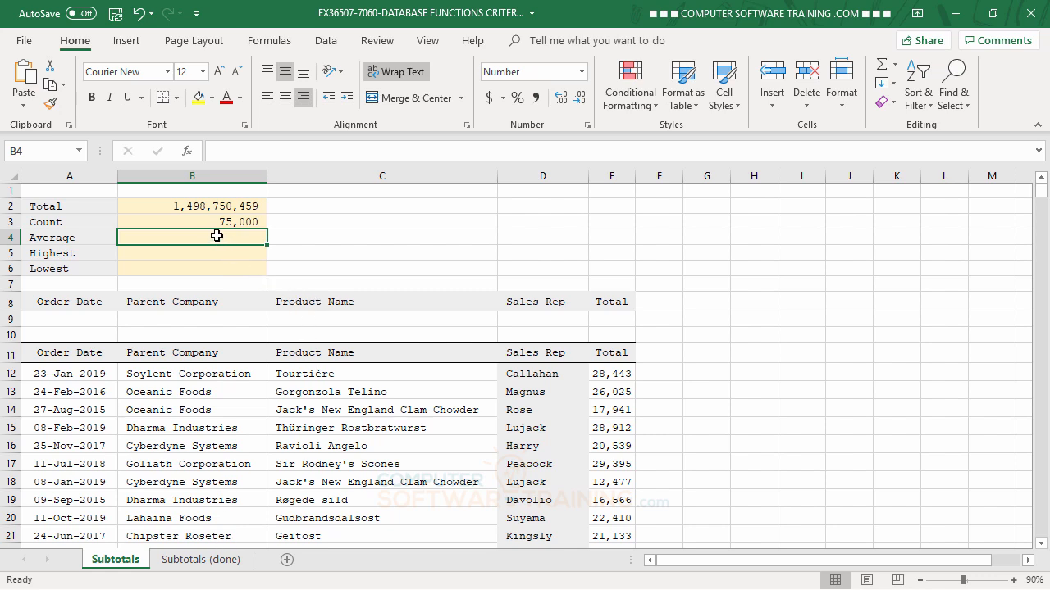
- Enter =DAVERAGE(data,5,range) in B4, returning 19,983
type("=")
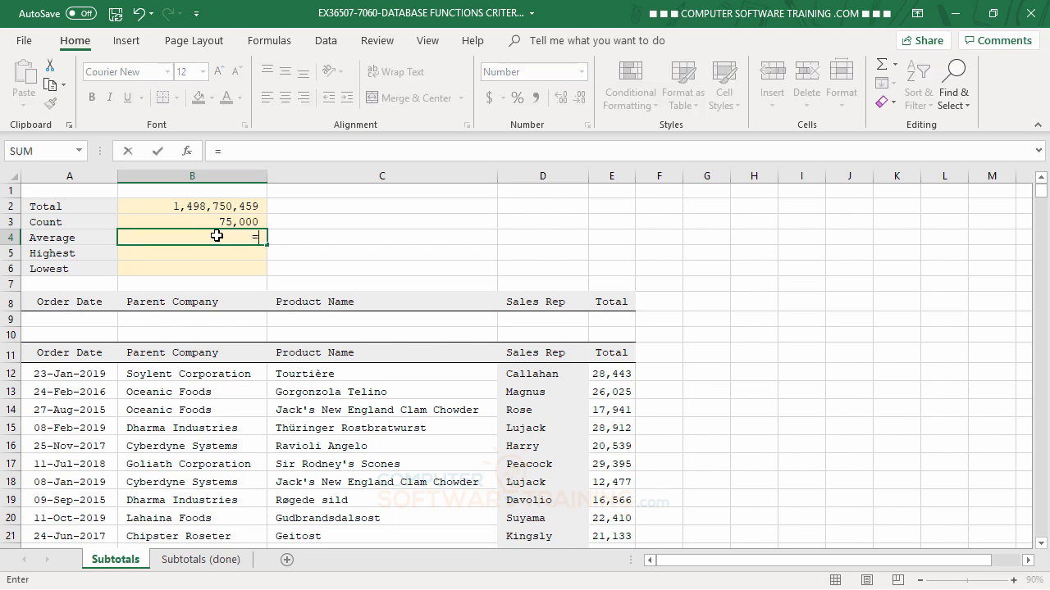
type("da")
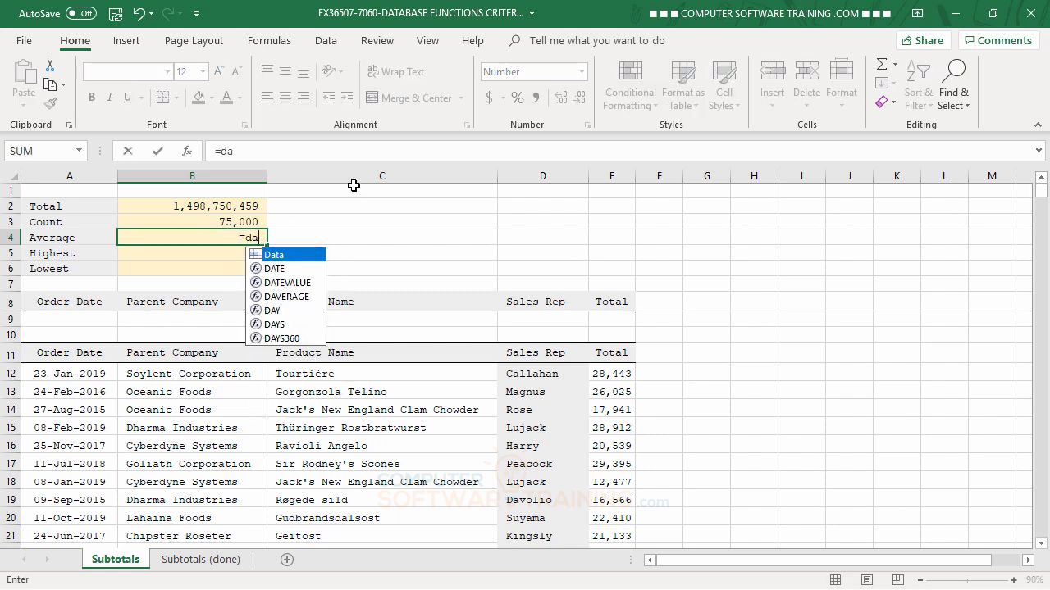
double_click(283, 296)
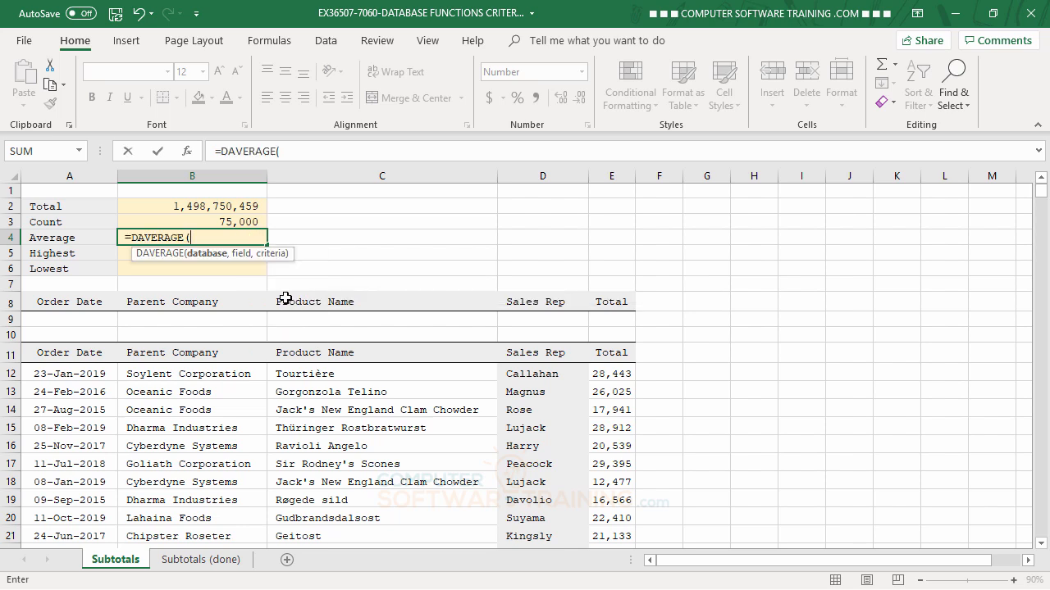
type("data,")
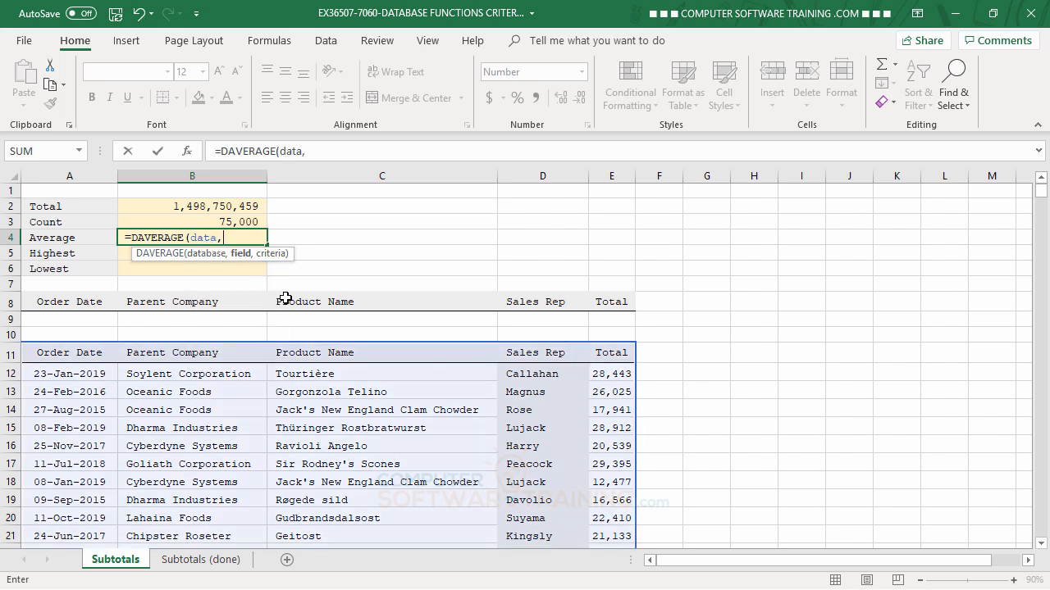
type("5,")
type("range")
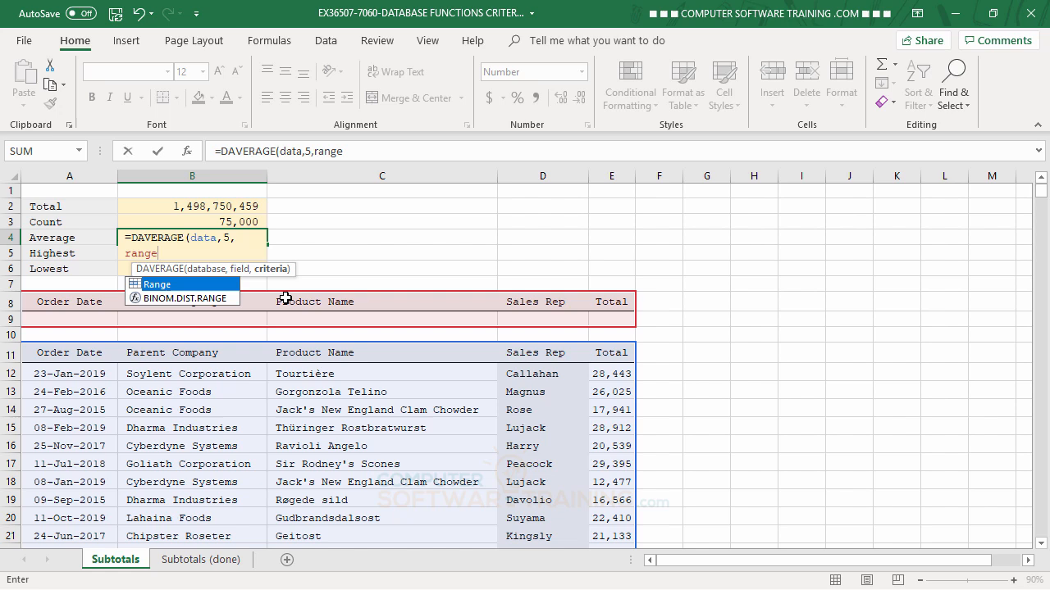
key("Return")
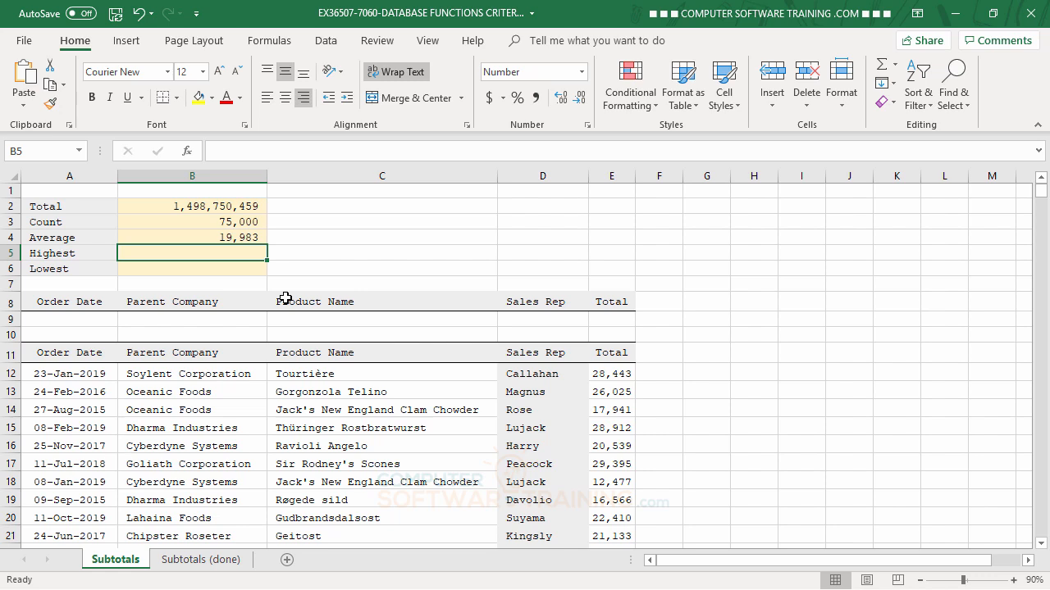
- Enter =DMAX(data,5,range) in B5, returning 30,003
type("=g")
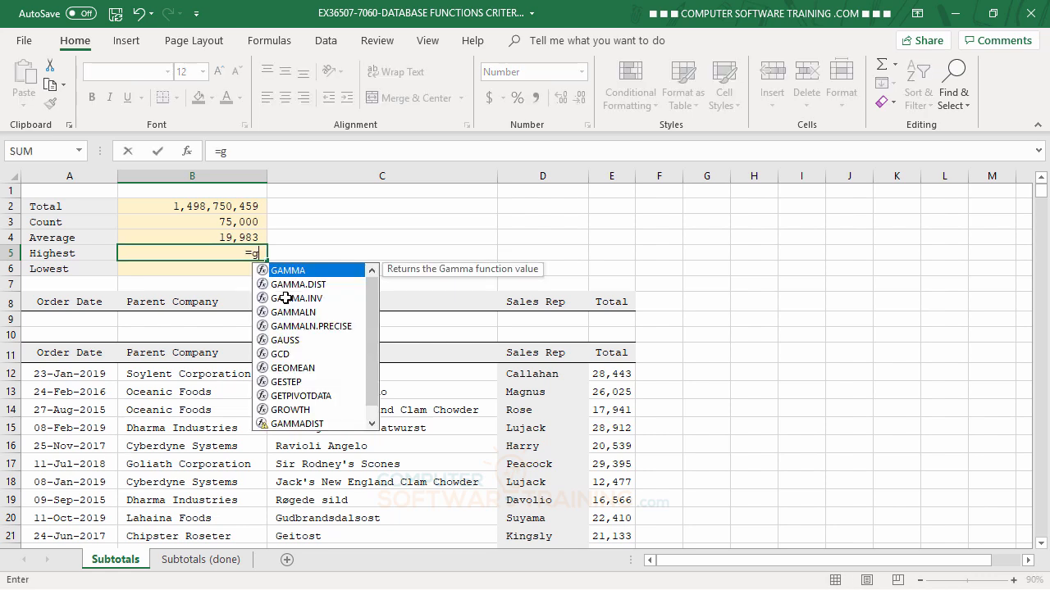
key("BackSpace")
type("dm")
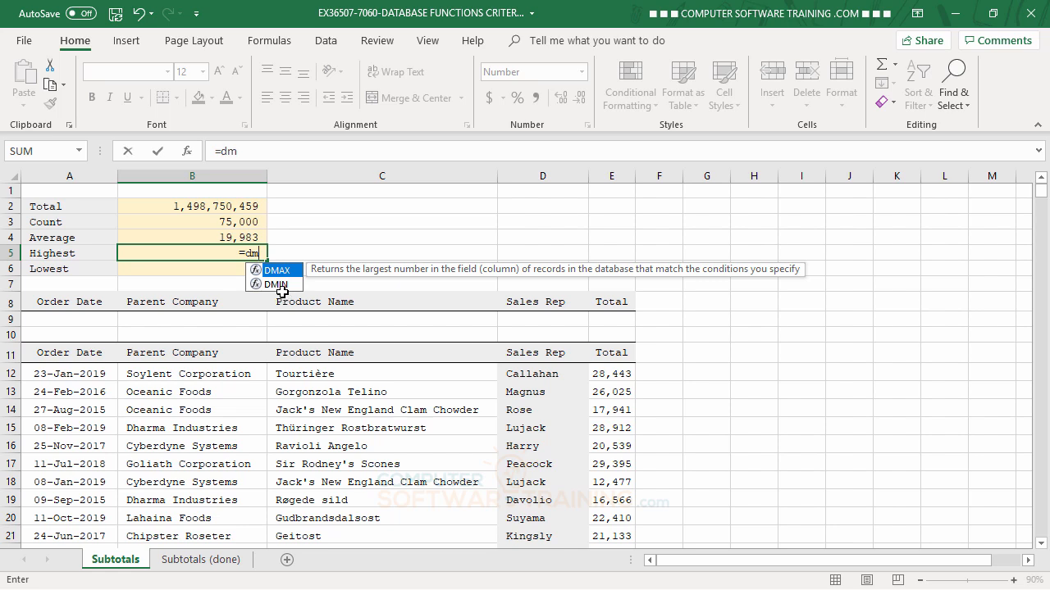
double_click(282, 273)
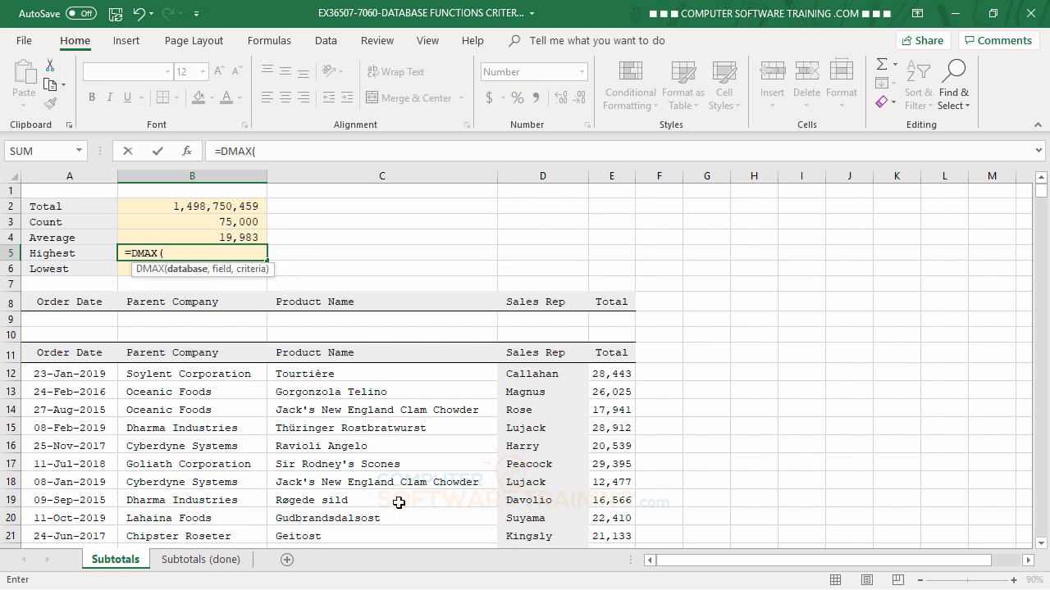
type("data")
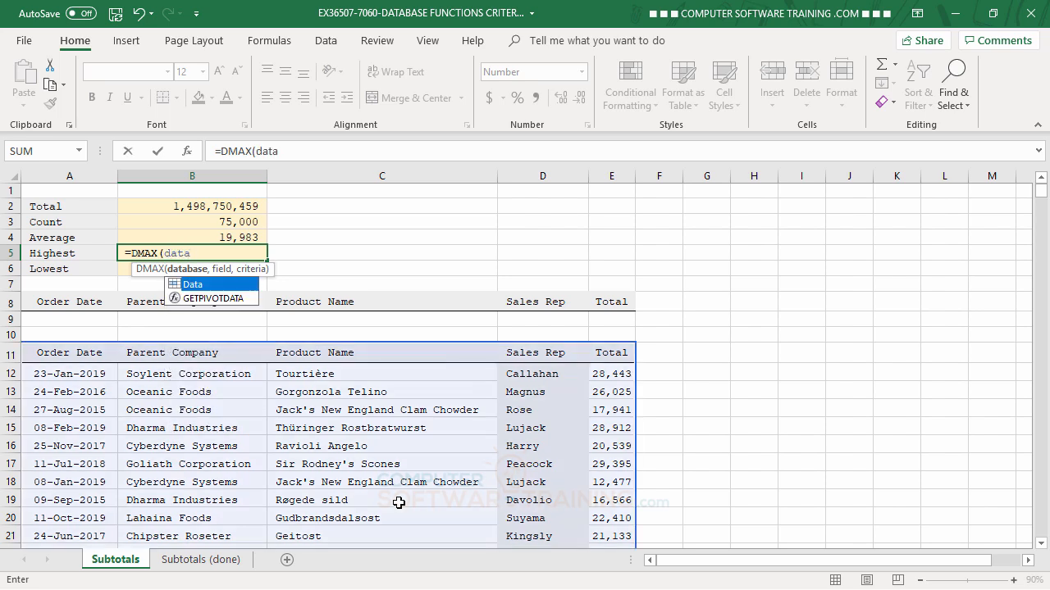
type(",5,")
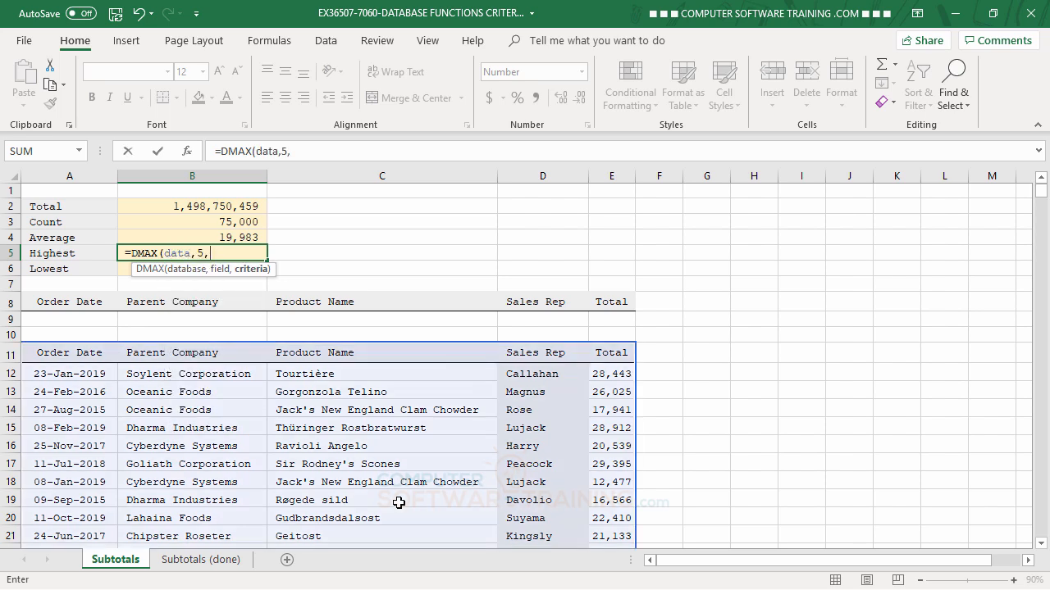
type("range")
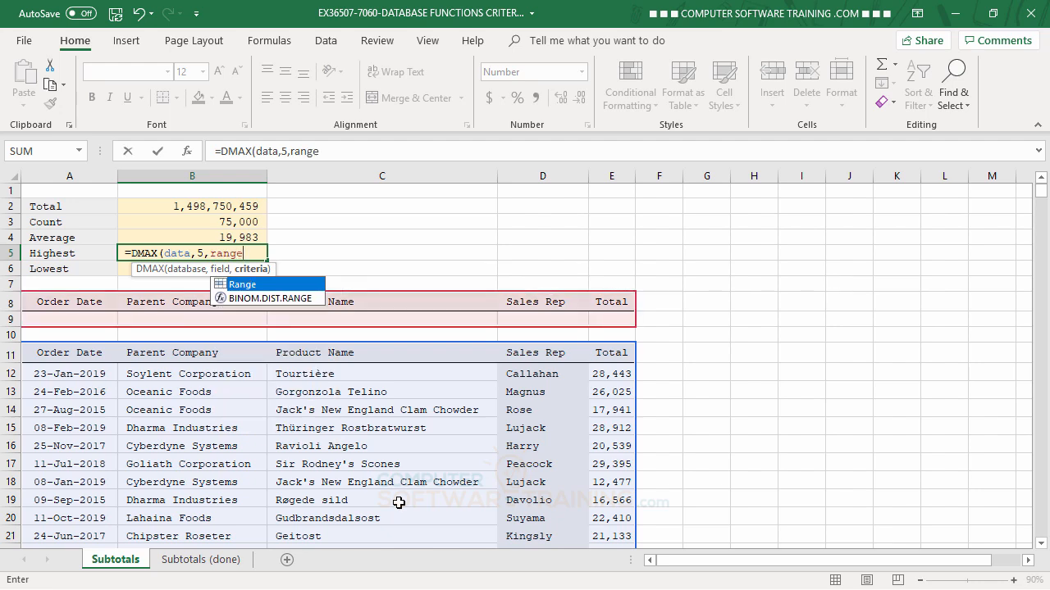
key("Return")
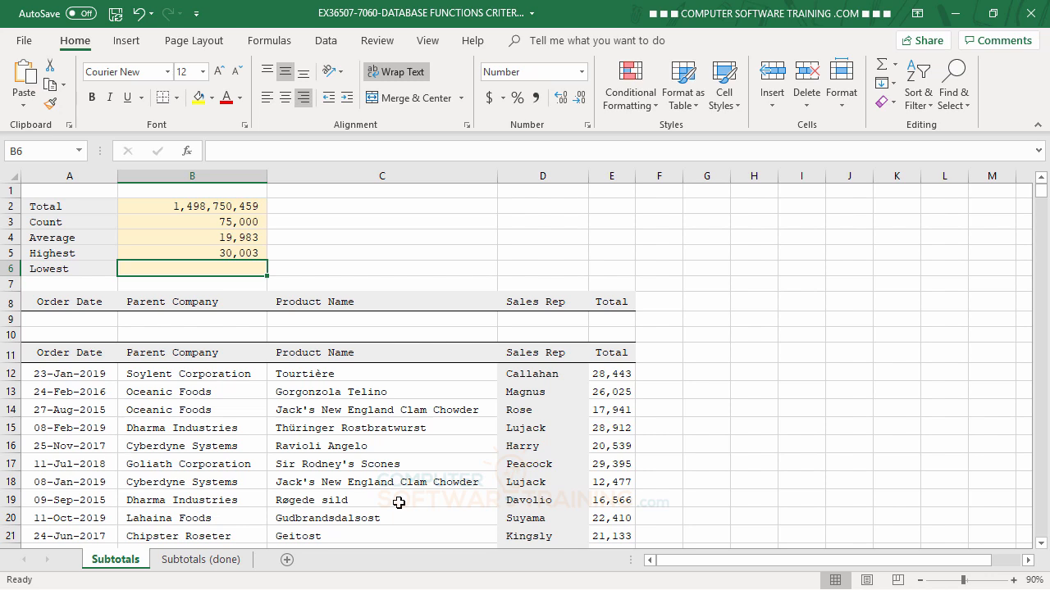
- Enter =DMIN(data,5,range) in B6, returning 9,997
type("=")
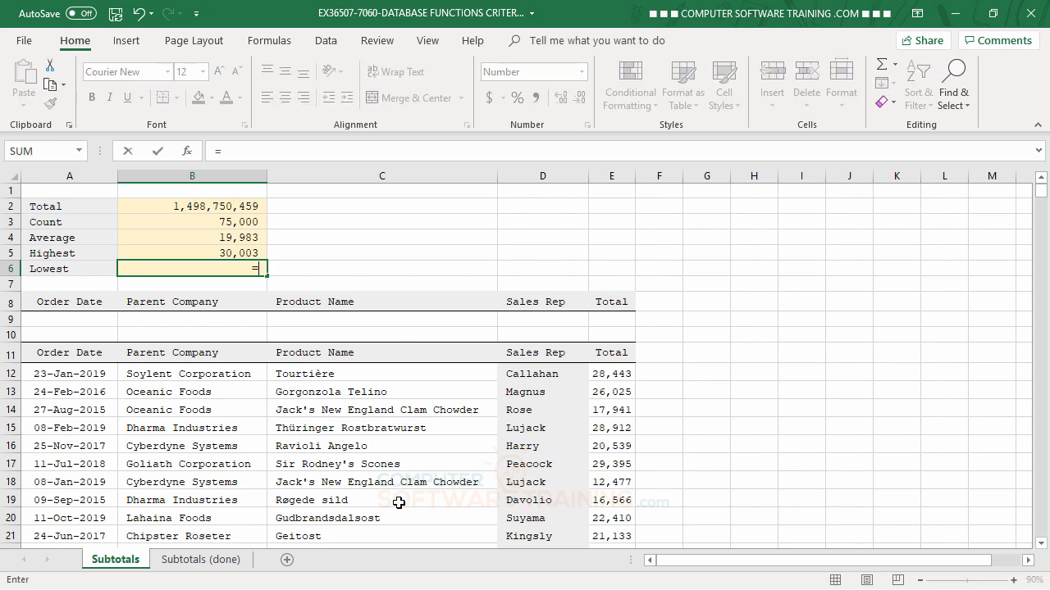
type("g")
key("BackSpace")
type("dm")
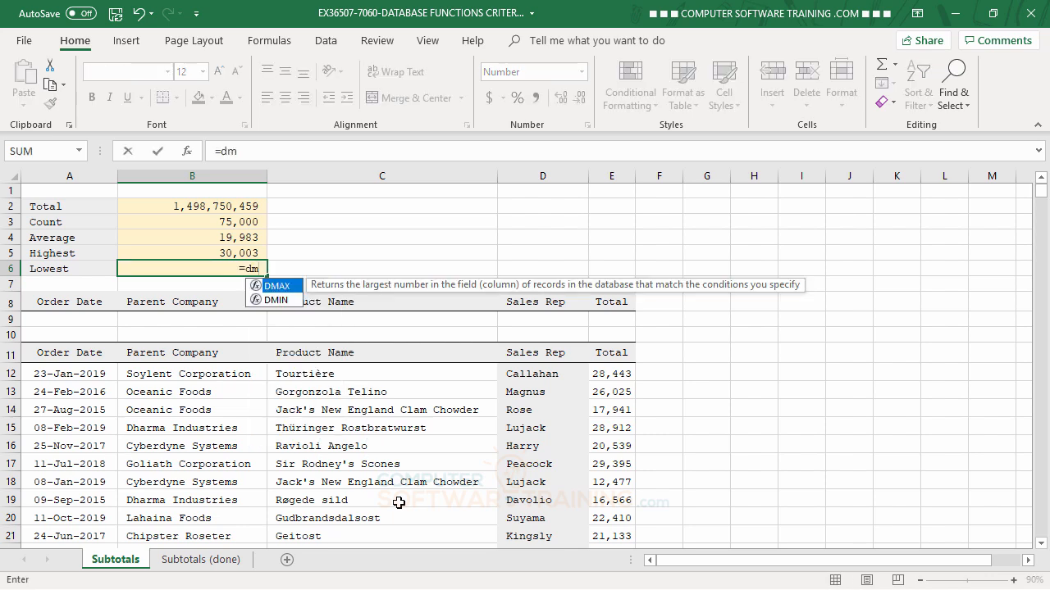
double_click(261, 297)
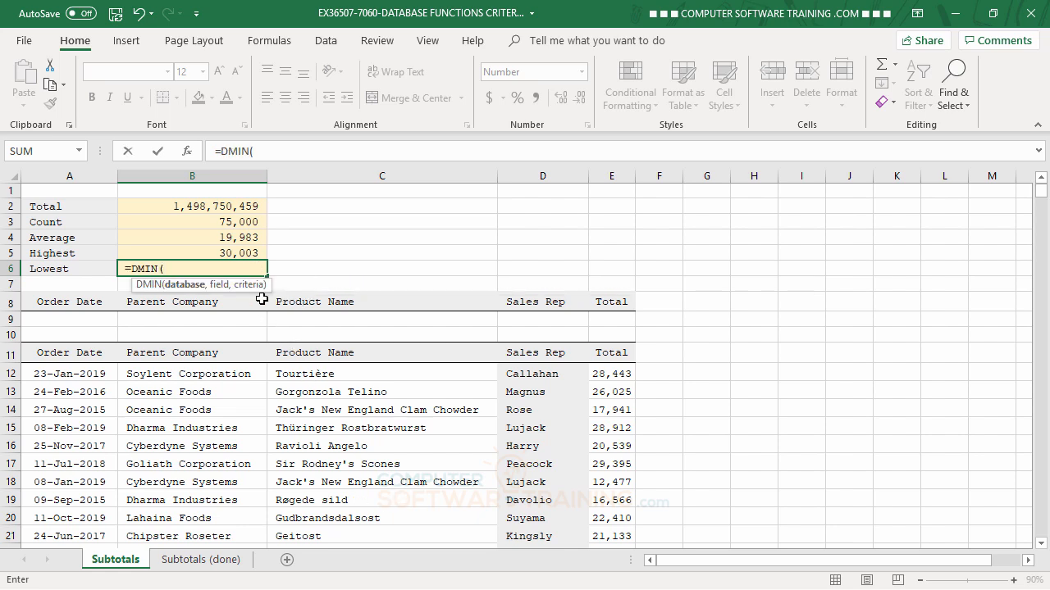
type("ran")
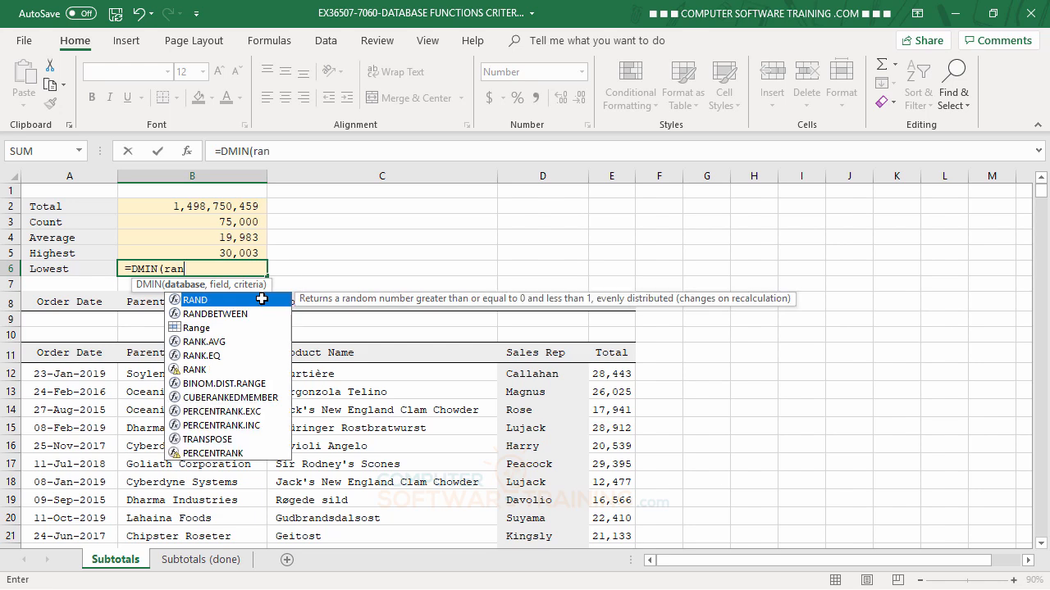
key("BackSpace")
key("BackSpace")
key("BackSpace")
type("data")
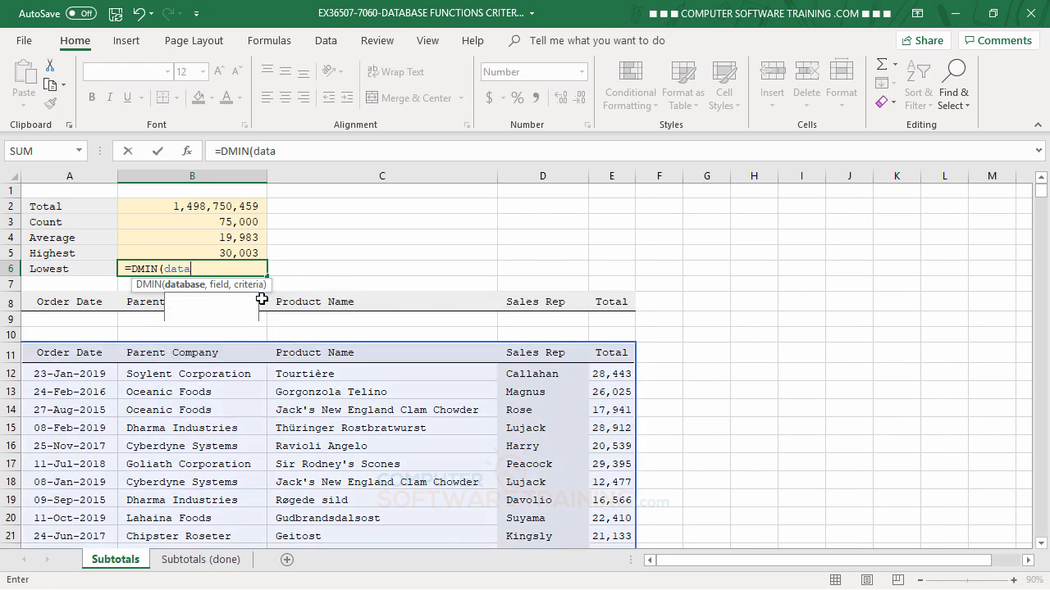
type(",5,")
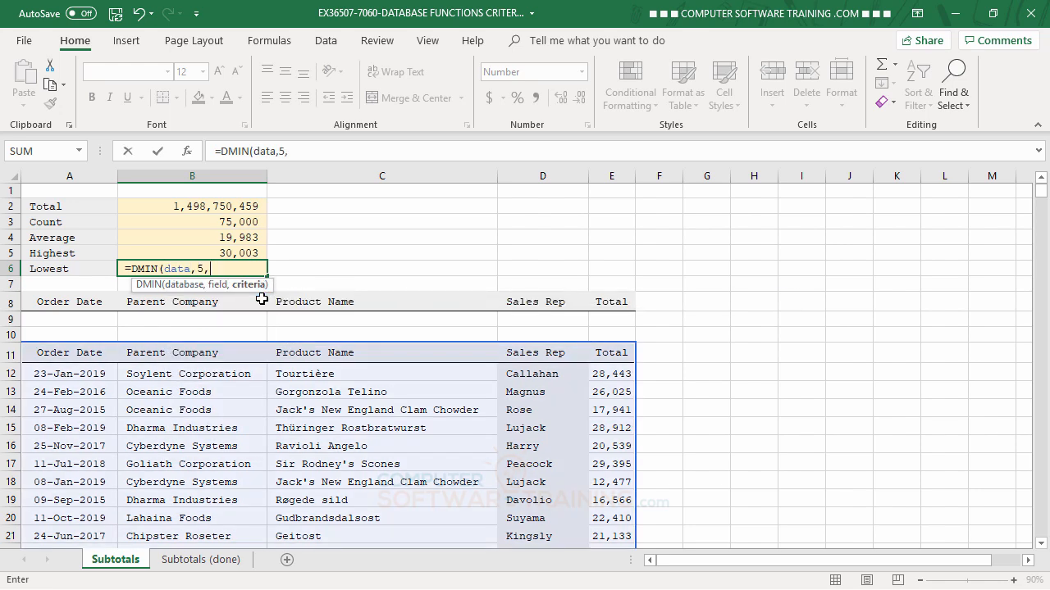
type("range")
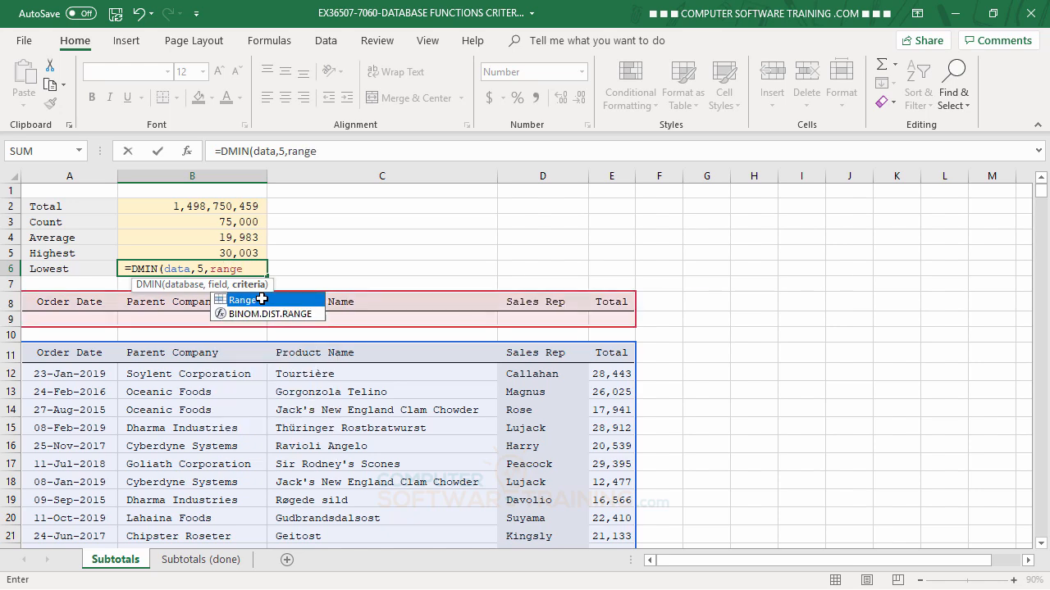
key("Return")
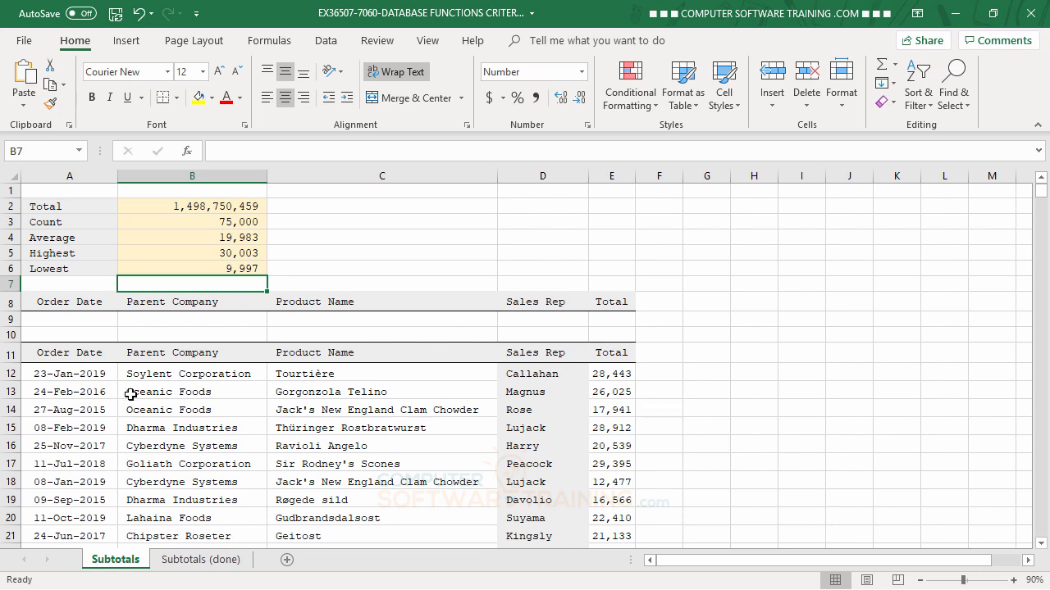
left_click(145, 322)
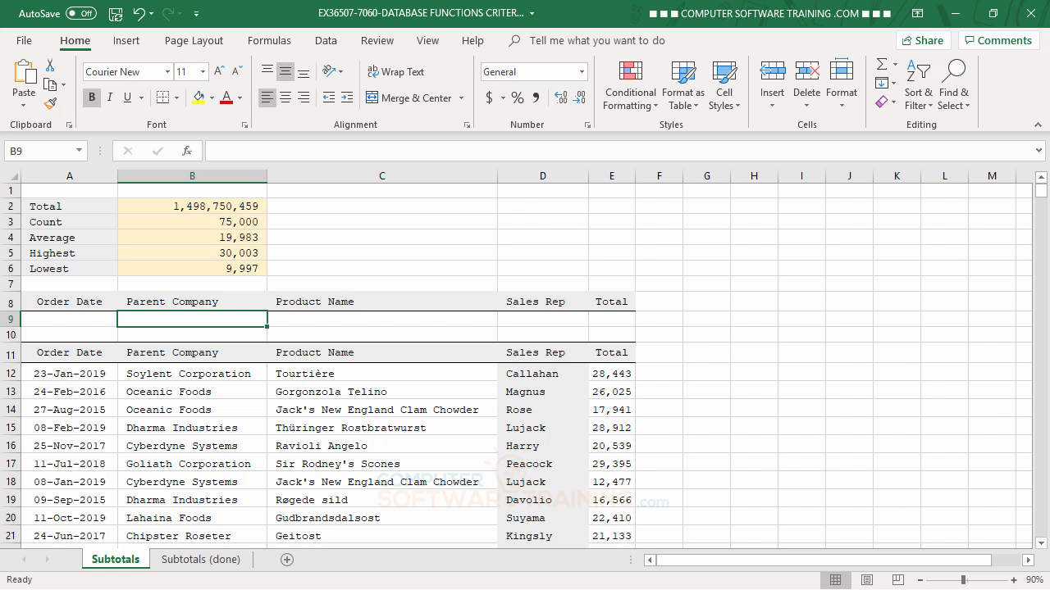
type("s")
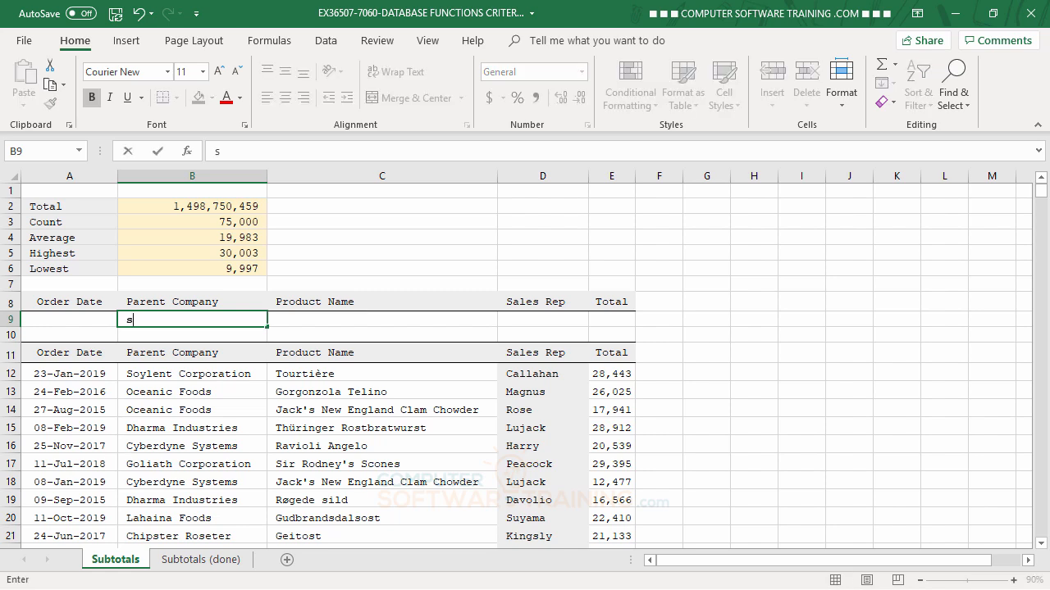
key("Return")
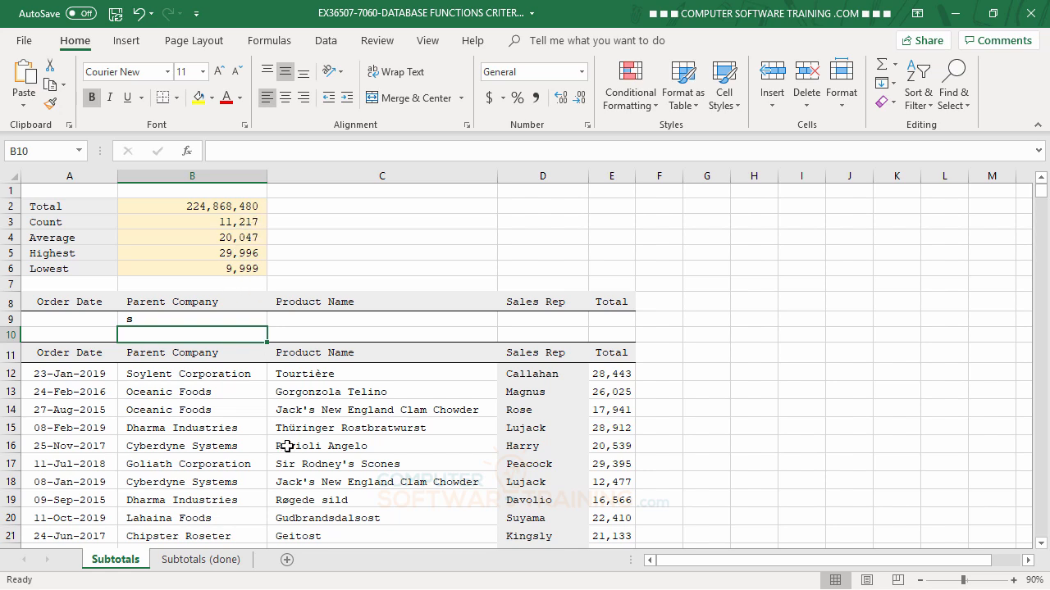
key("Up")
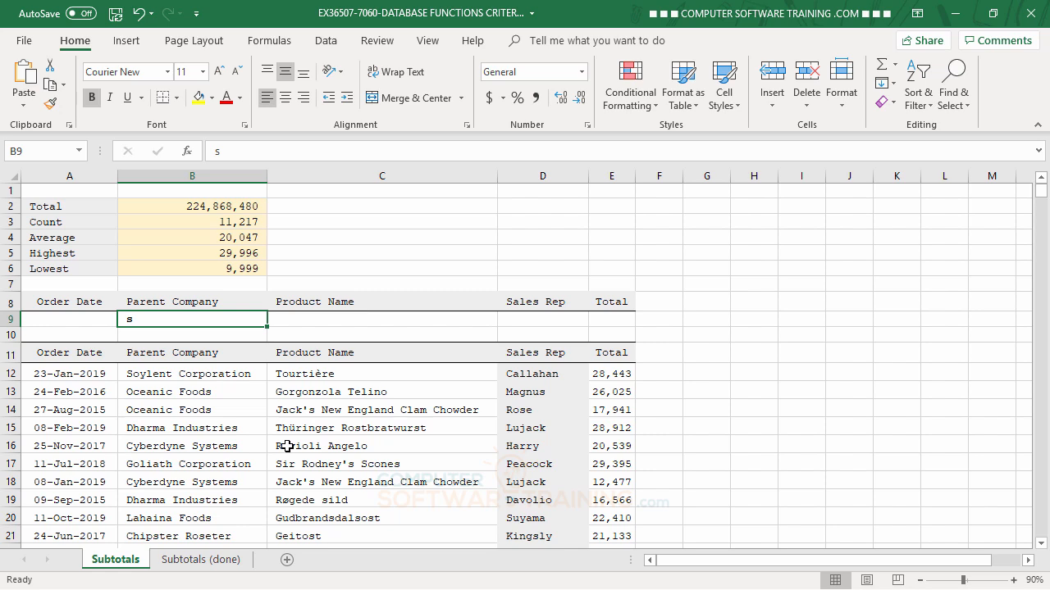
key("Delete")
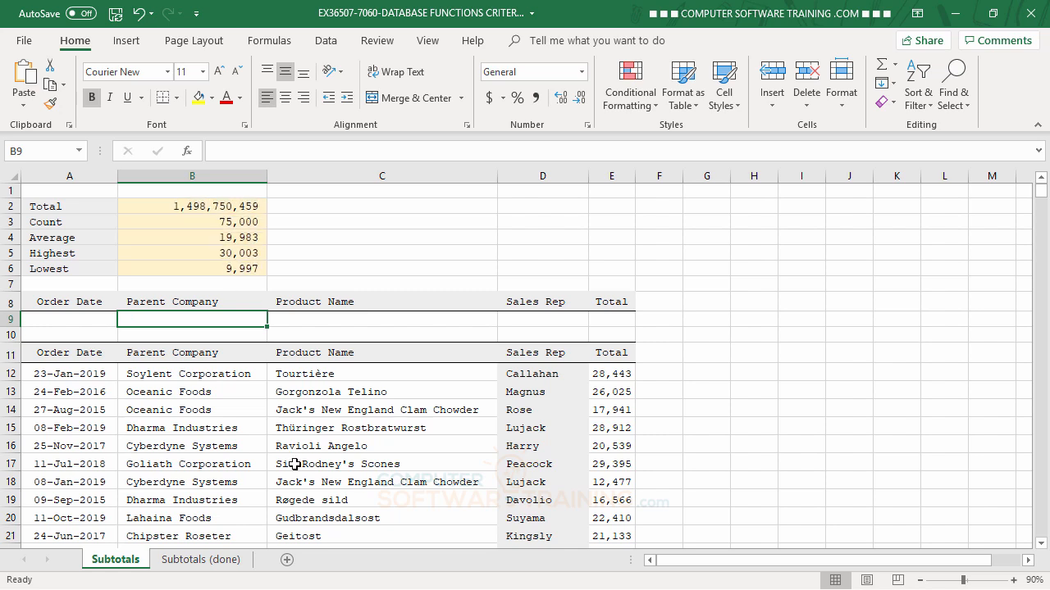
- Enter one sales rep in criterion D9 and >20000 in Total criterion E9
left_click(536, 320)
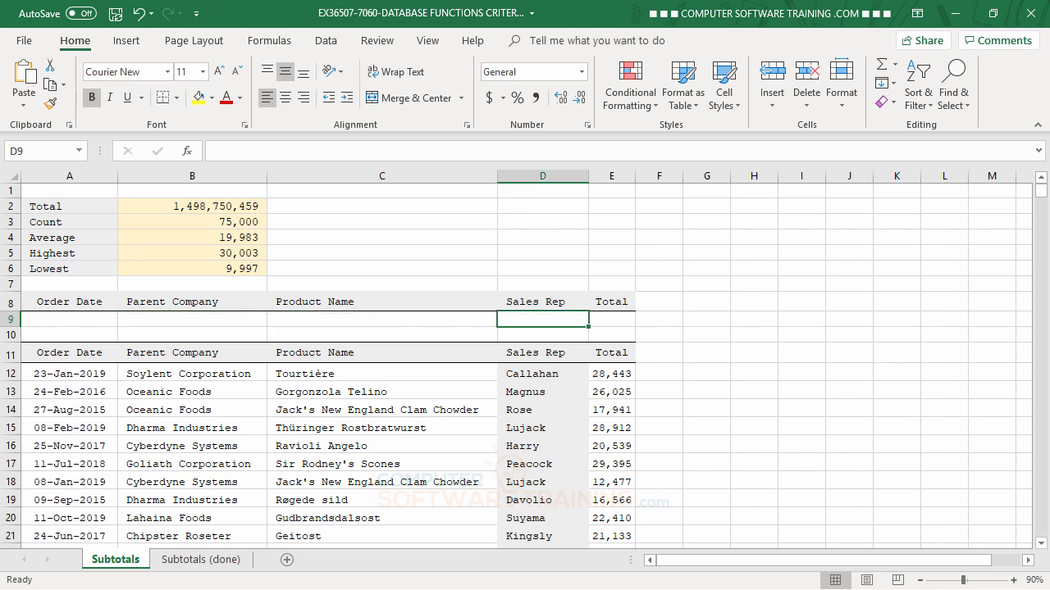
type("lu")
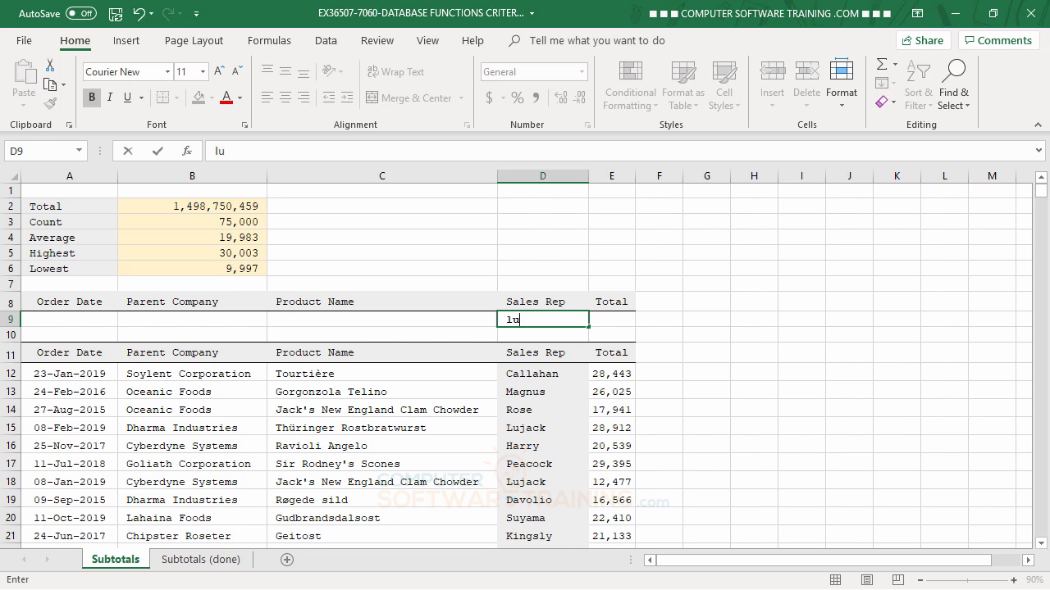
type("jack")
key("Return")
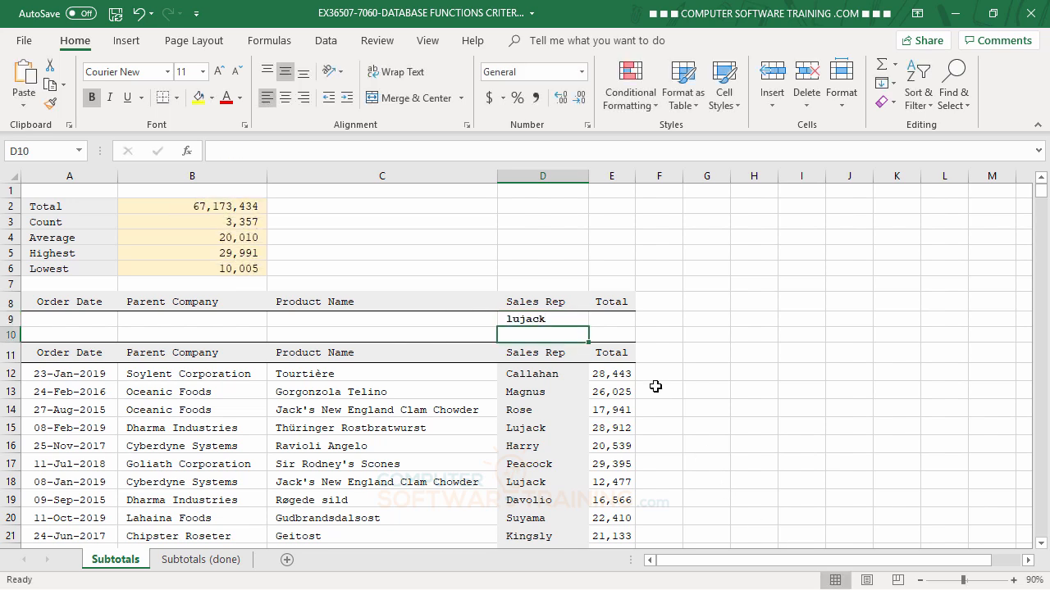
left_click(608, 319)
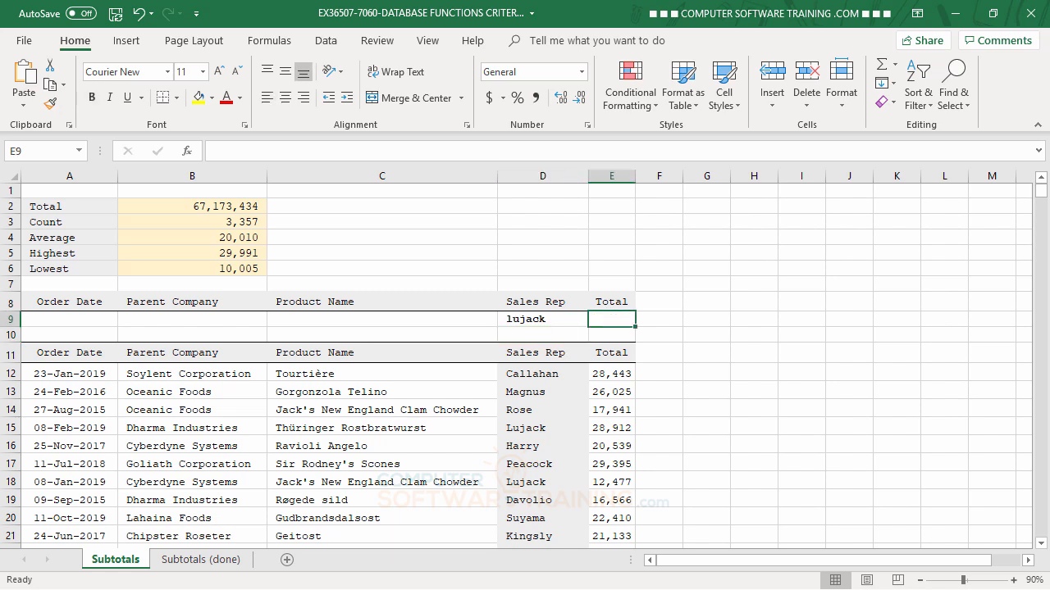
type(">2")
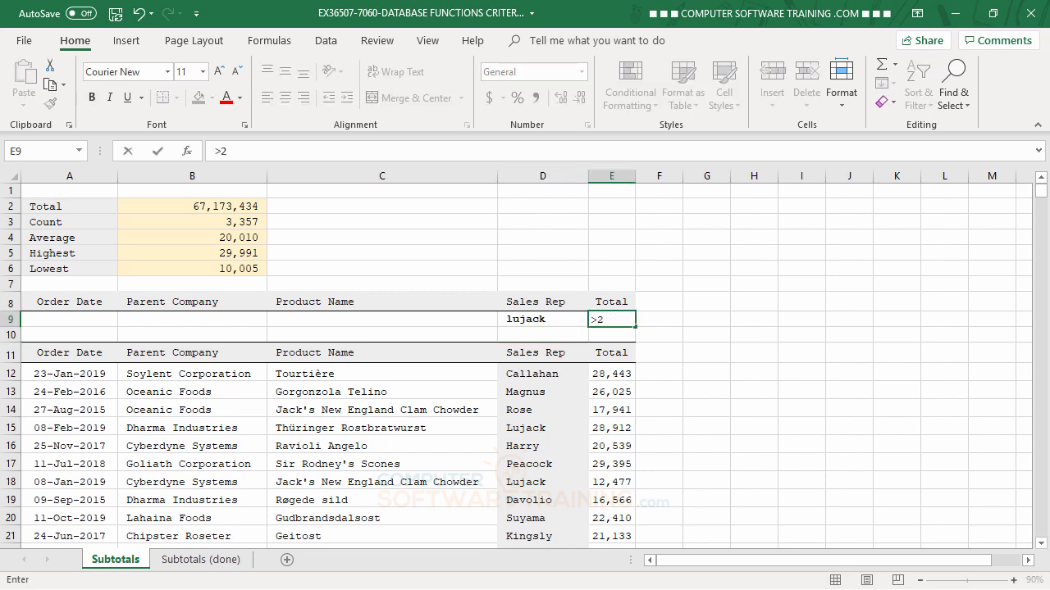
type("0000")
key("Return")
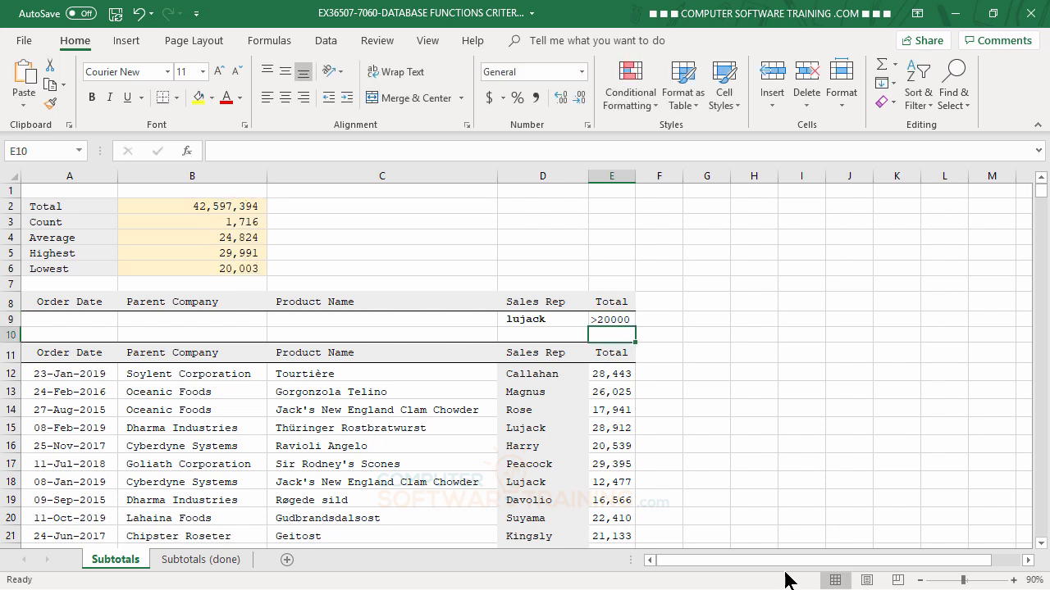
left_click(177, 319)
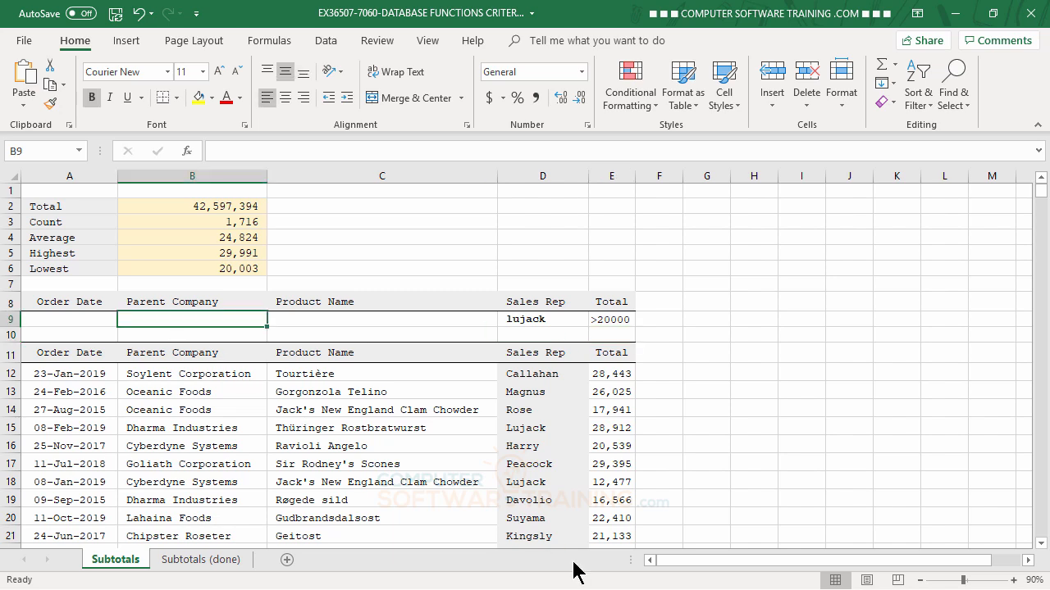
- Set Parent Company criterion B9 to Oceanic Foods, replacing the partial entry 'Ocean'
type("Ocean")
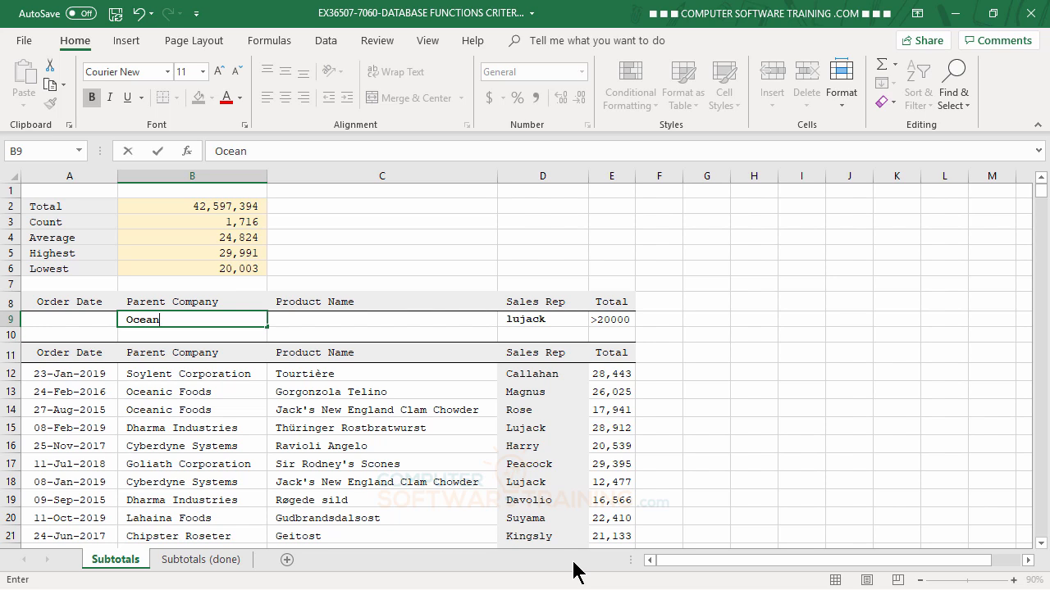
key("Return")
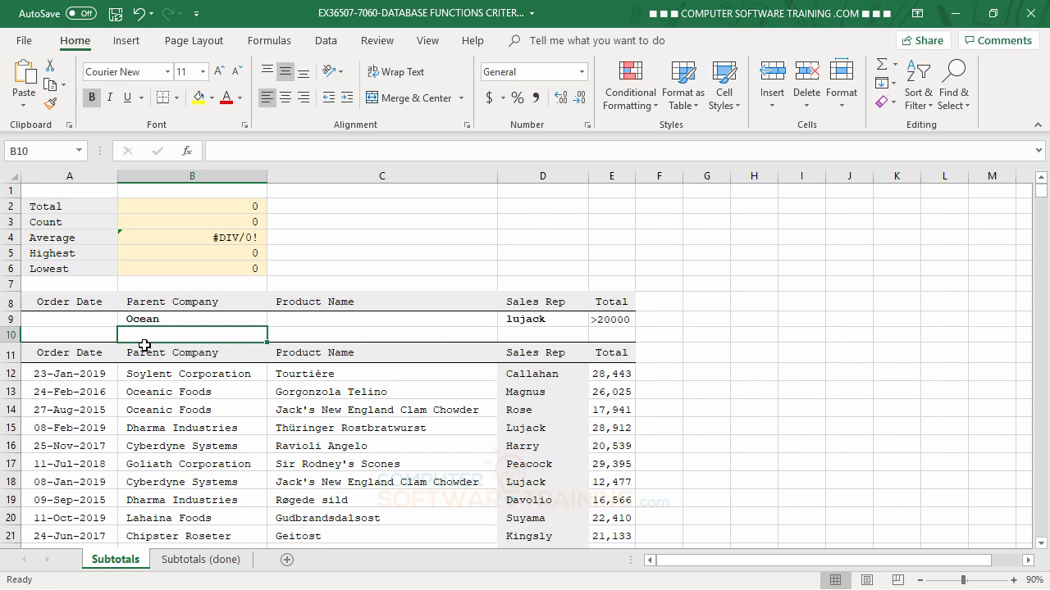
left_click(153, 320)
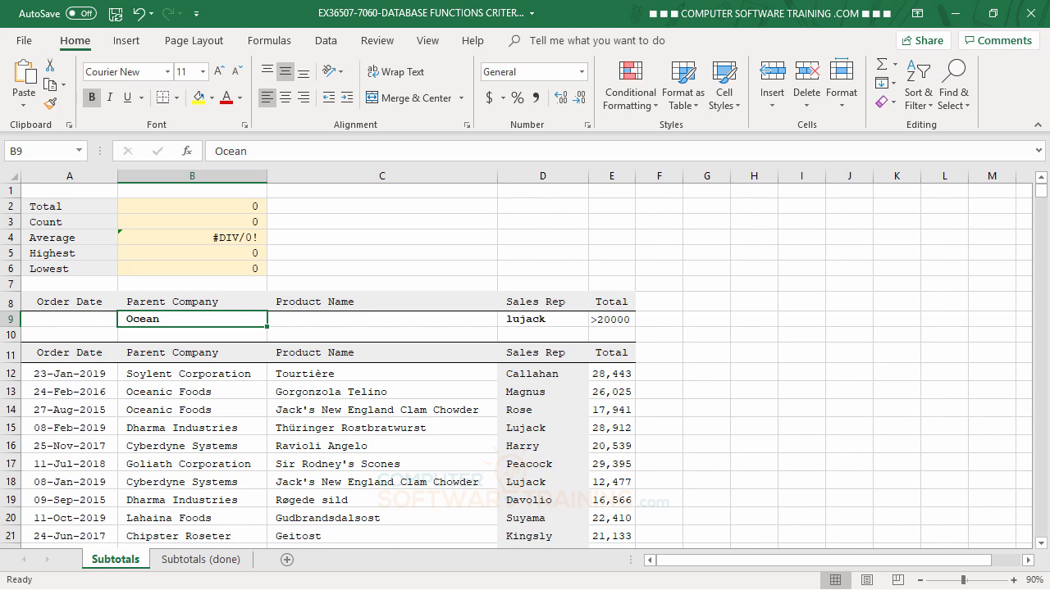
type("O")
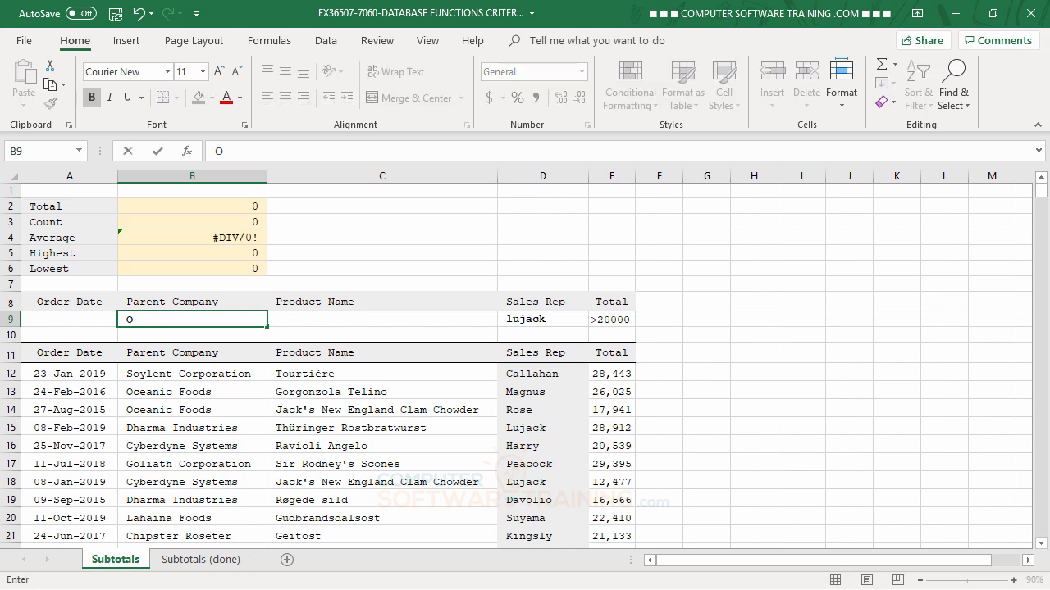
type("ceanic Foods")
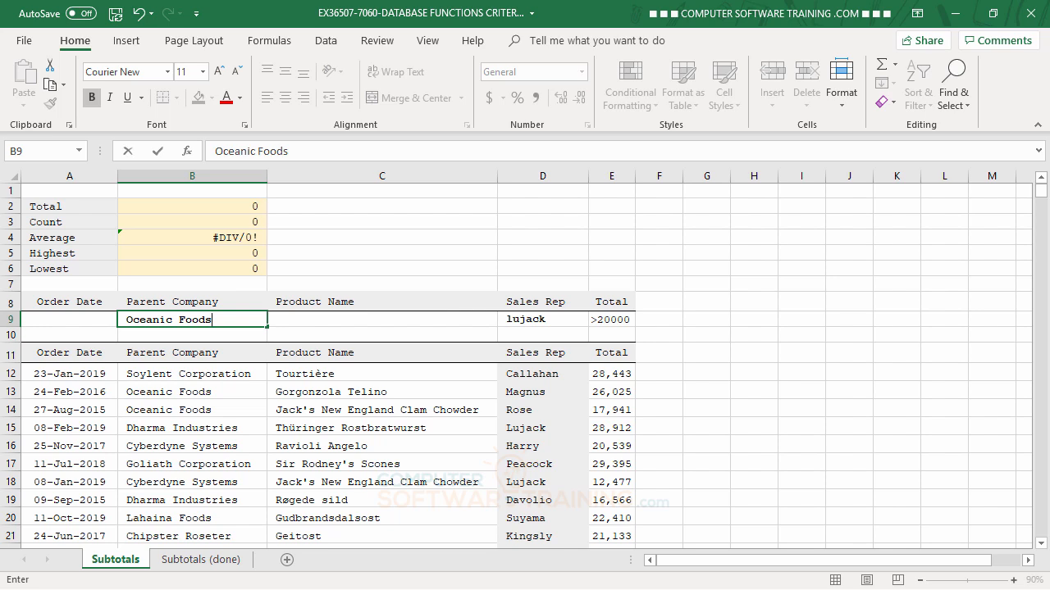
key("Return")
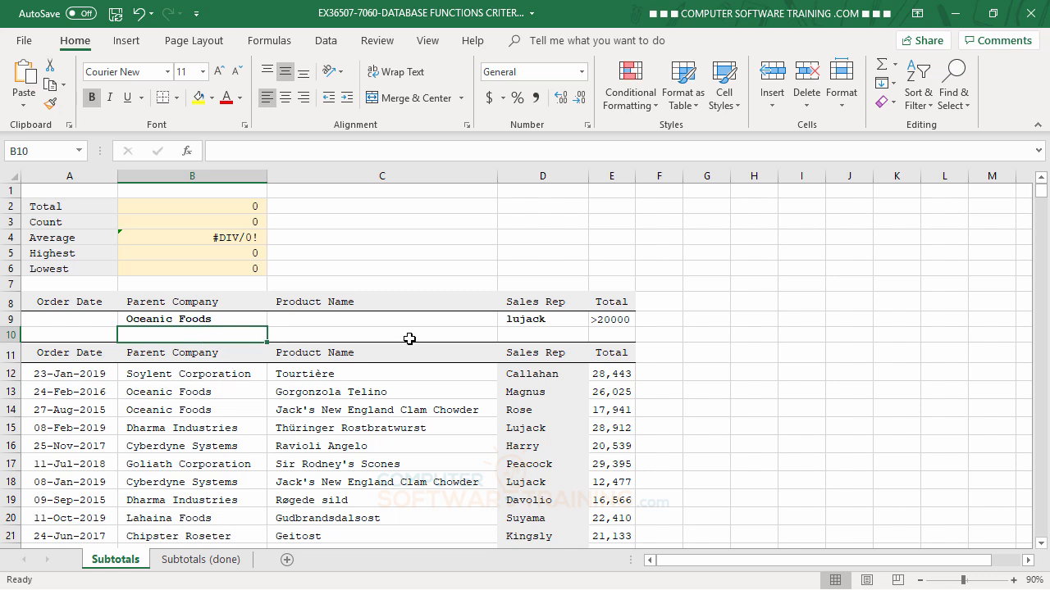
- Change the sales rep criterion in D9 to Magnus and re-enter >20000 as the Total criterion in E9
left_click(604, 321)
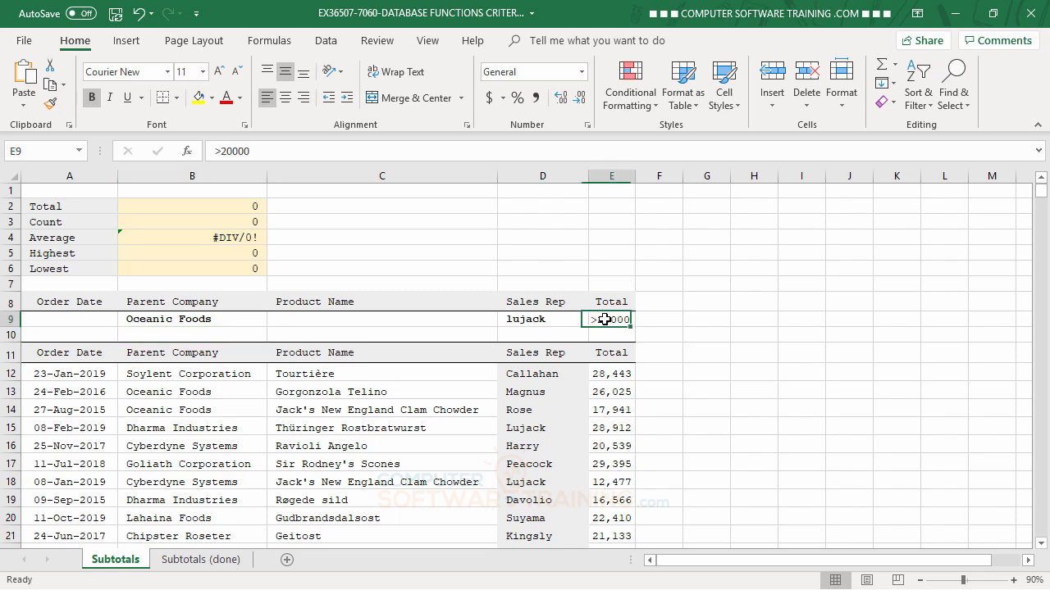
key("Delete")
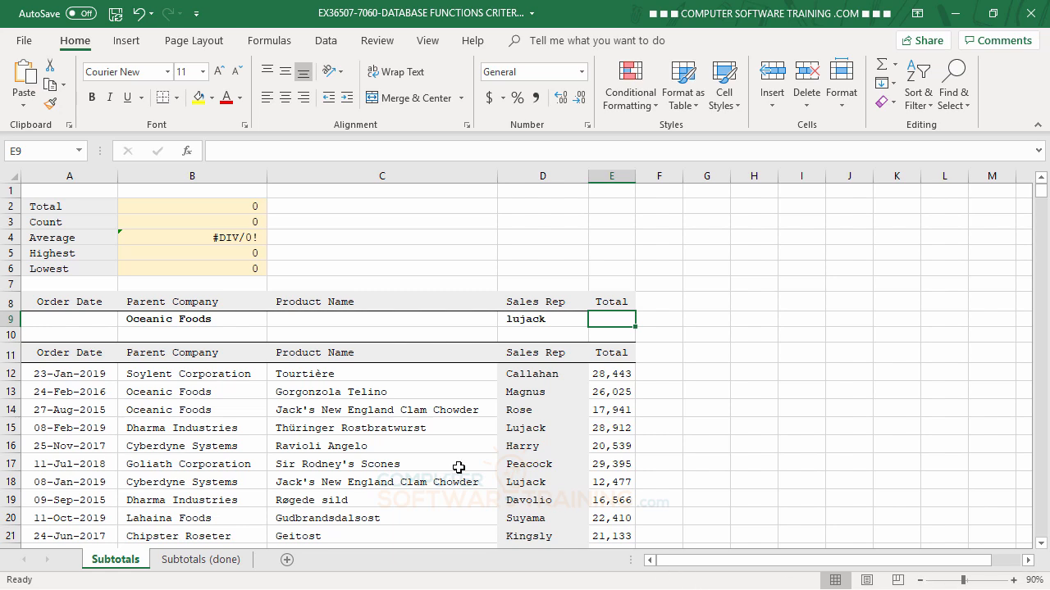
scroll(479, 455, "down", 4)
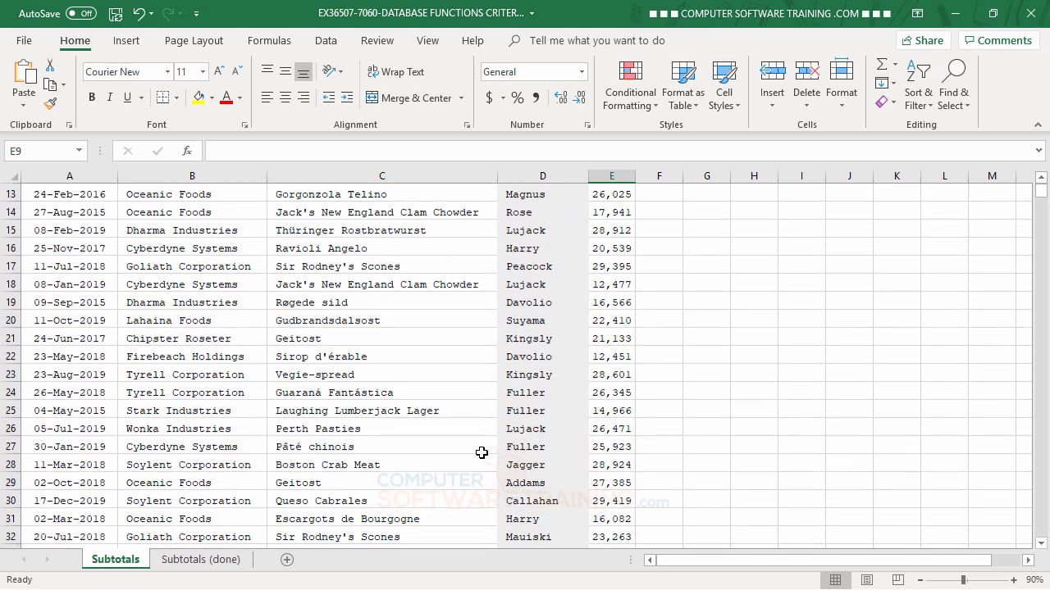
scroll(481, 453, "up", 4)
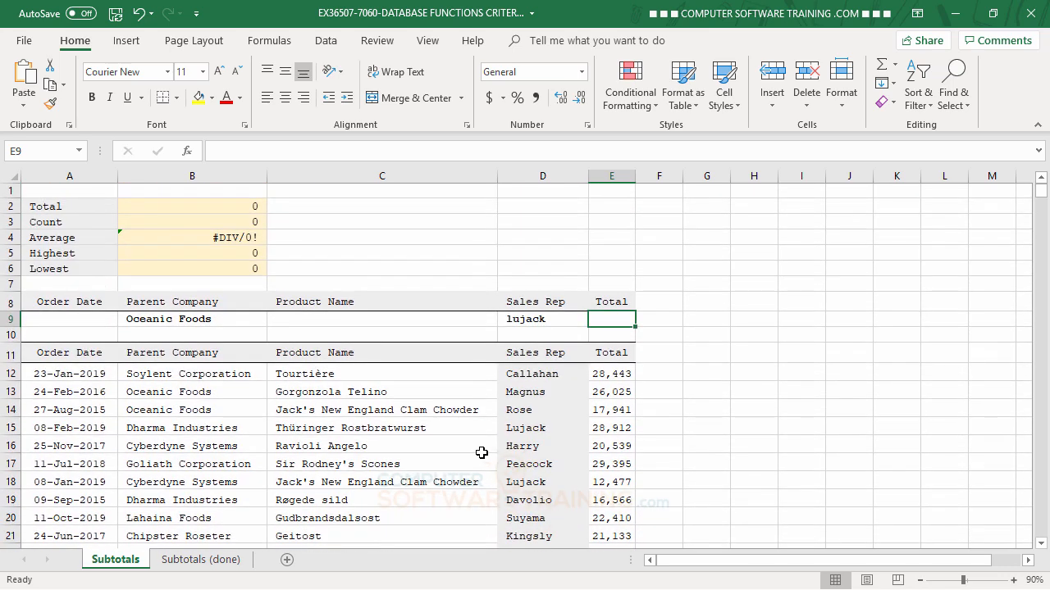
left_click(527, 319)
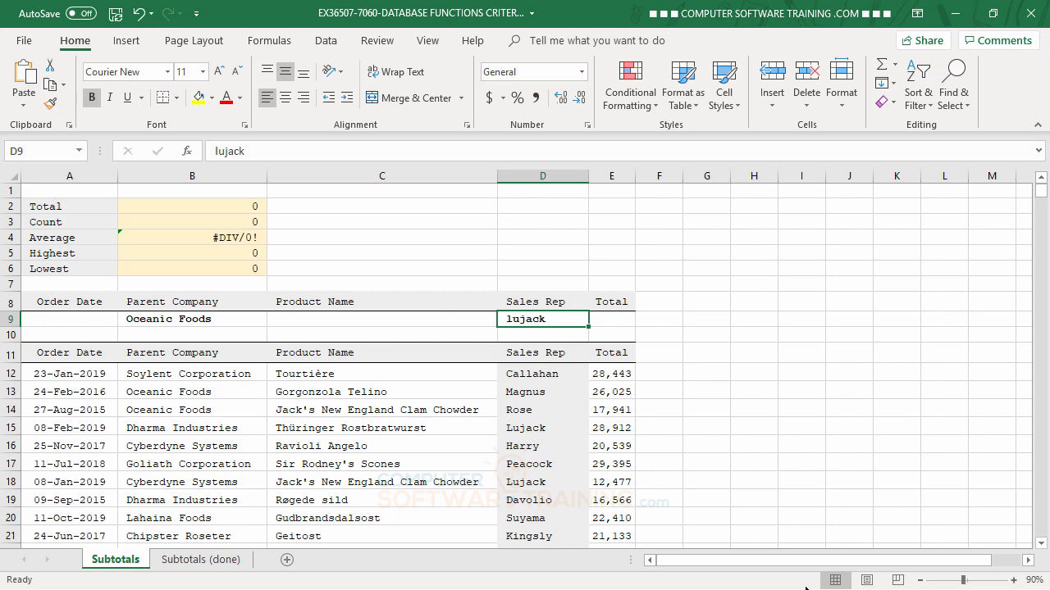
type("Mag")
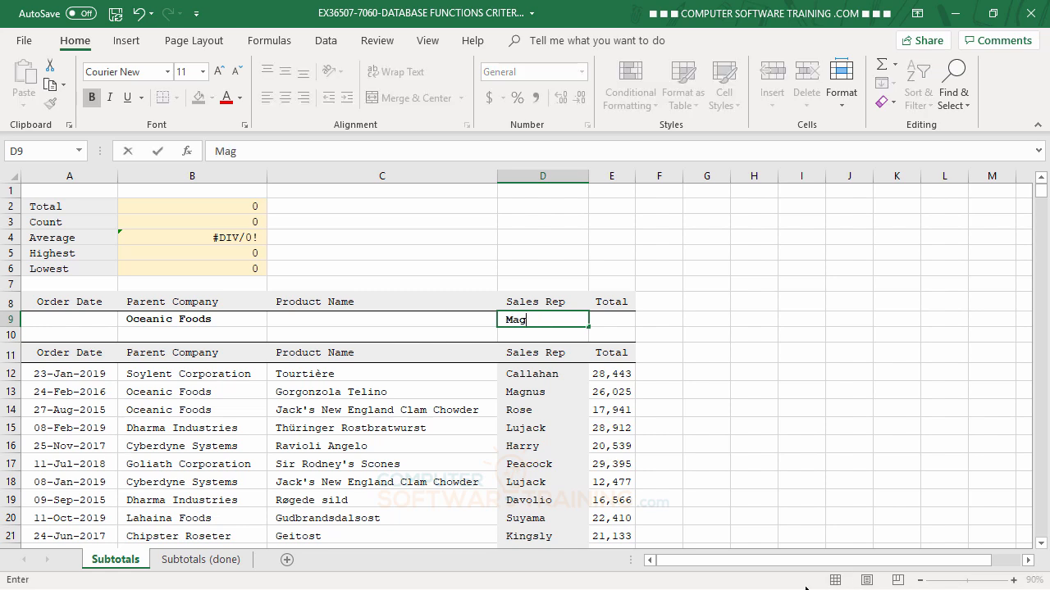
type("nus")
key("Return")
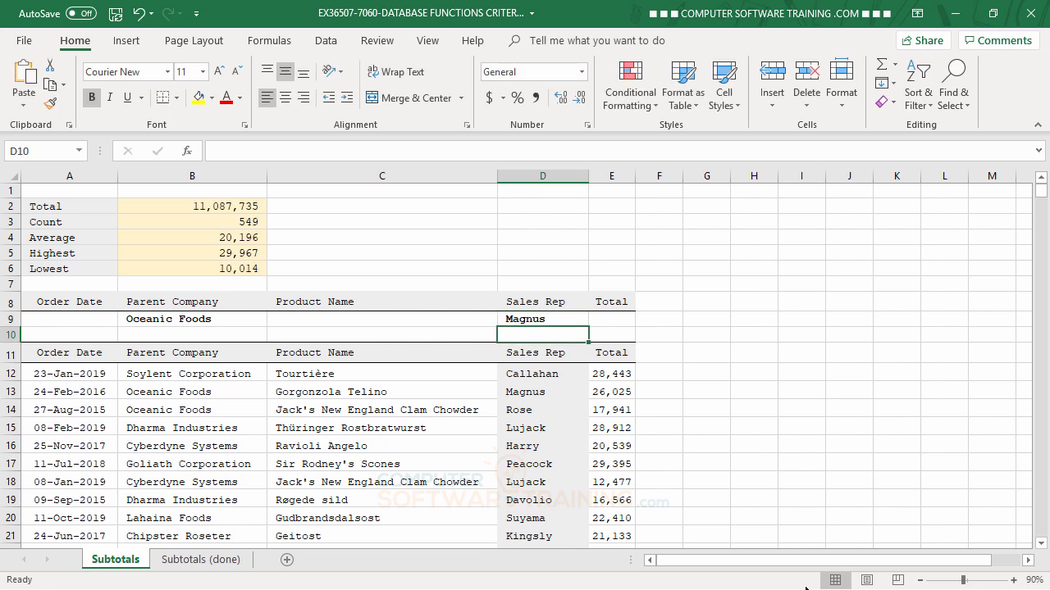
left_click(600, 323)
type(">20000")
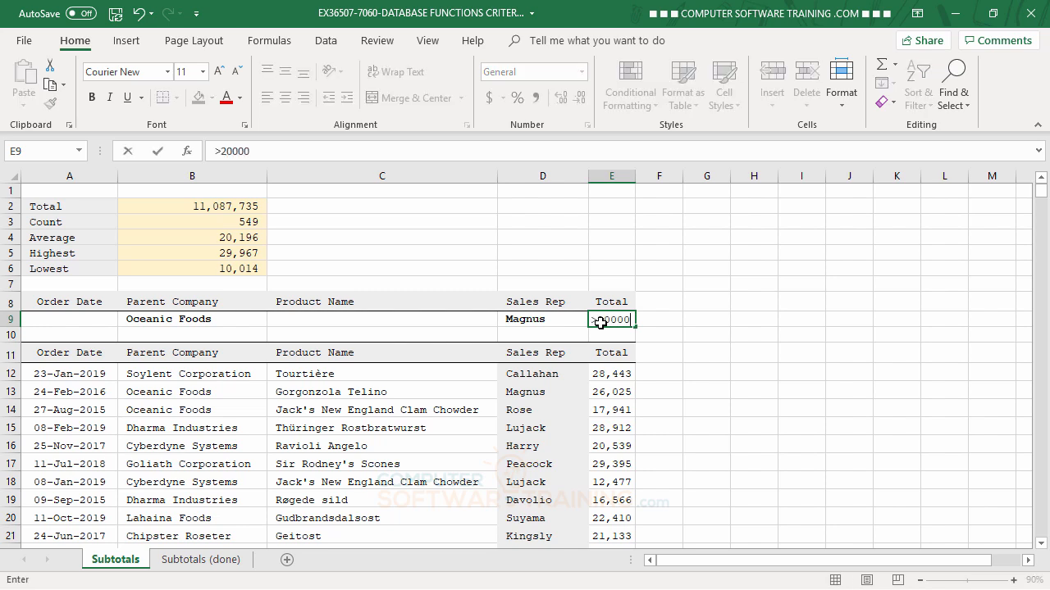
key("Return")
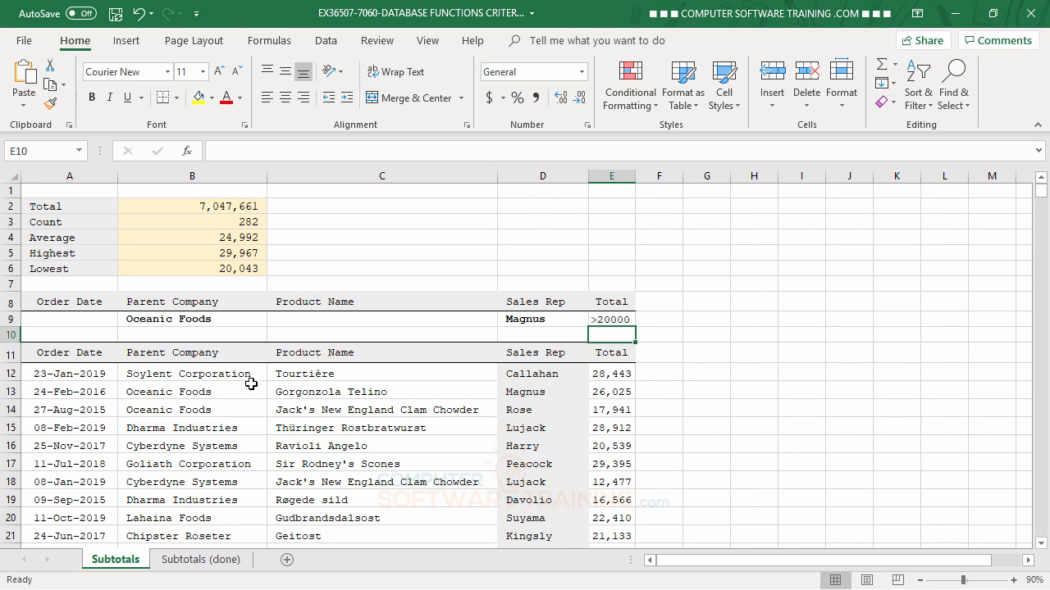
- Replace the Oceanic Foods company criterion in B9 with just 'ocean'
left_click(170, 322)
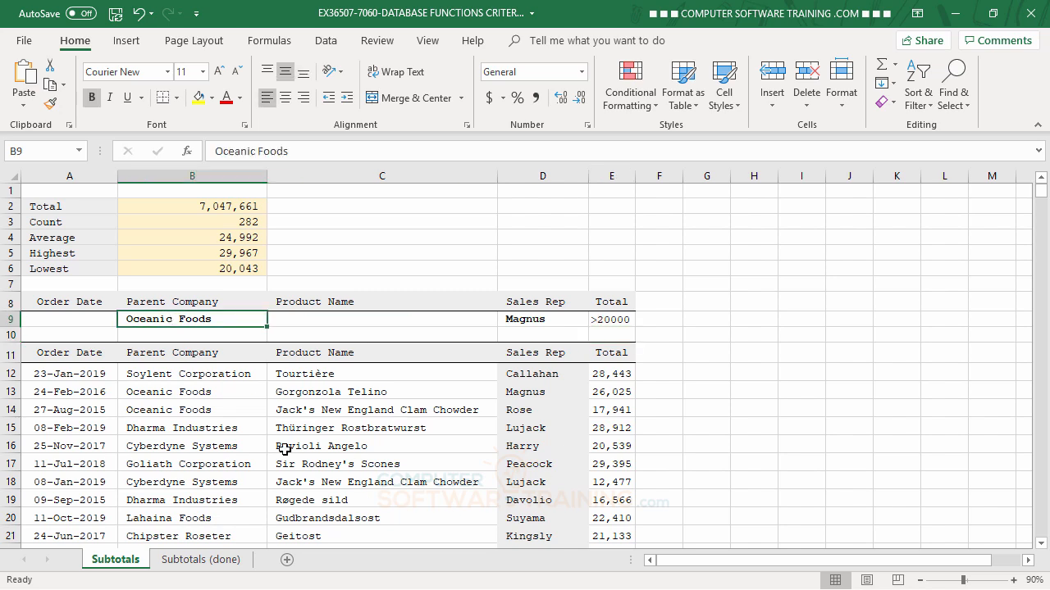
type("oc")
type("ean")
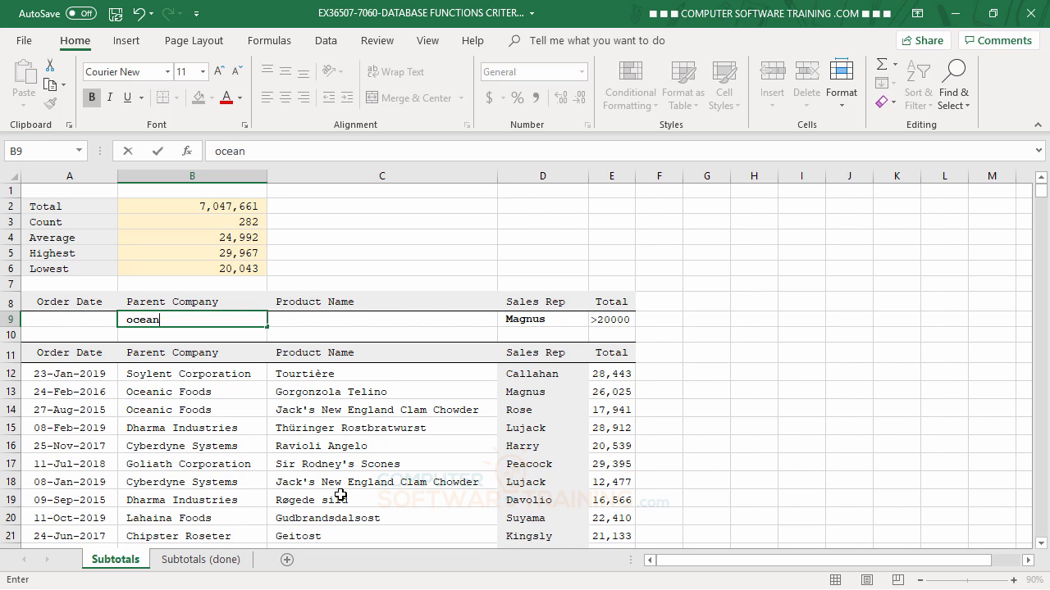
key("Return")
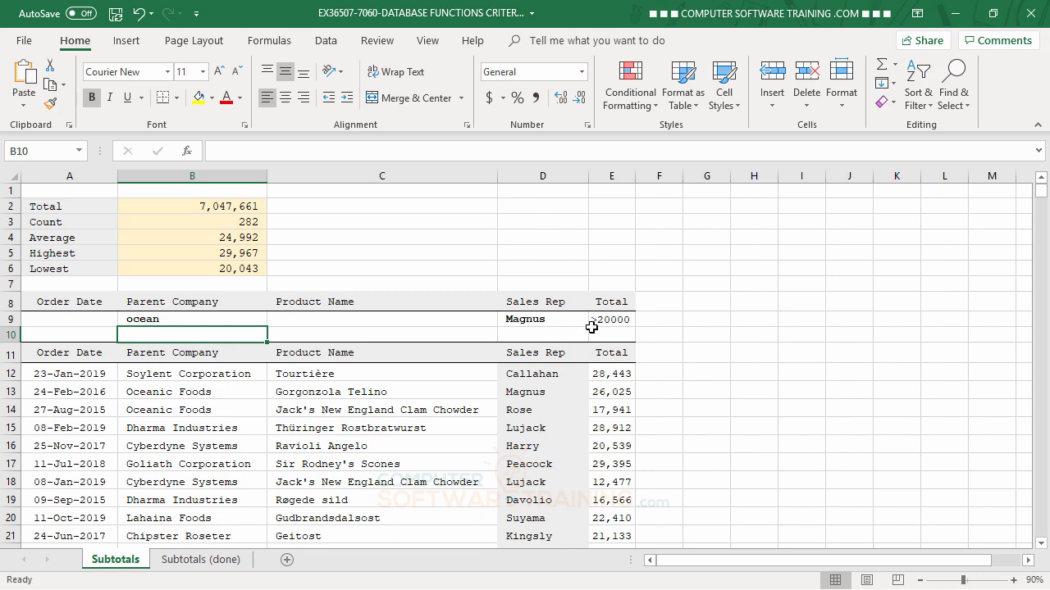
- Inspect the criteria ranges used by the Total and Count formulas
left_click(245, 222)
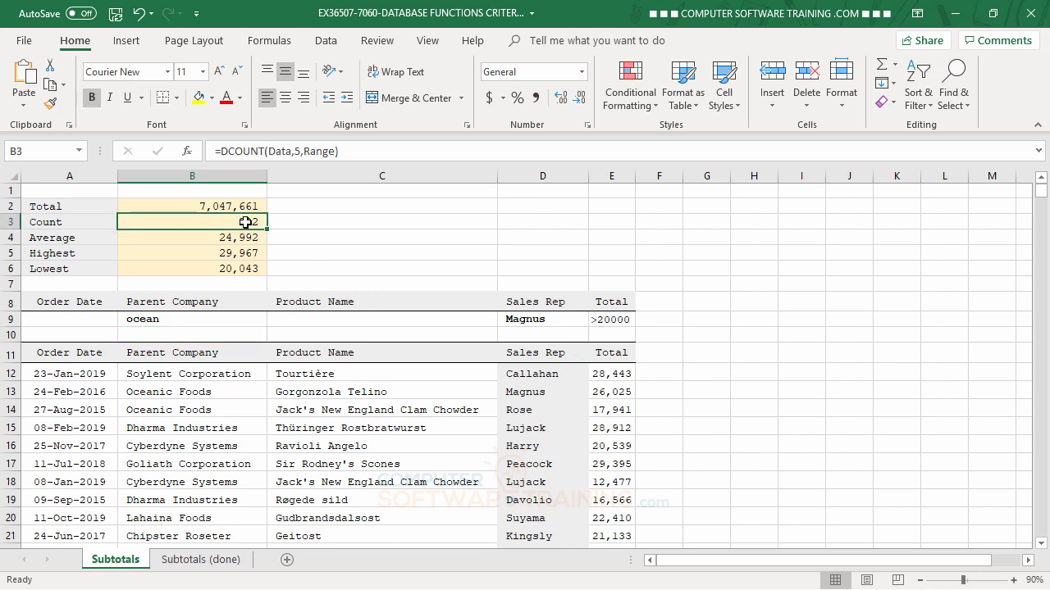
left_click(241, 204)
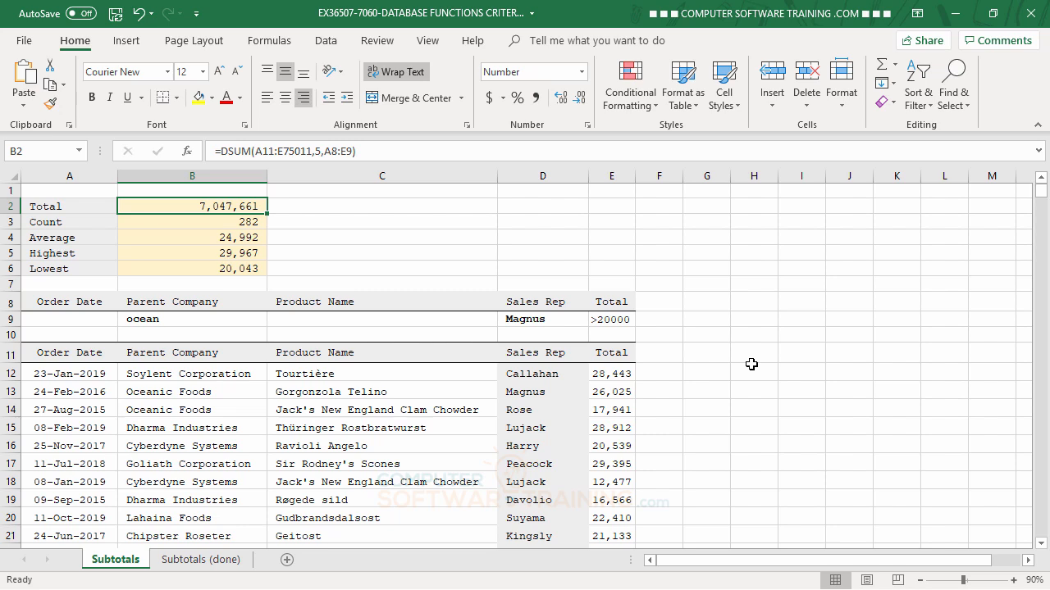
key("Down")
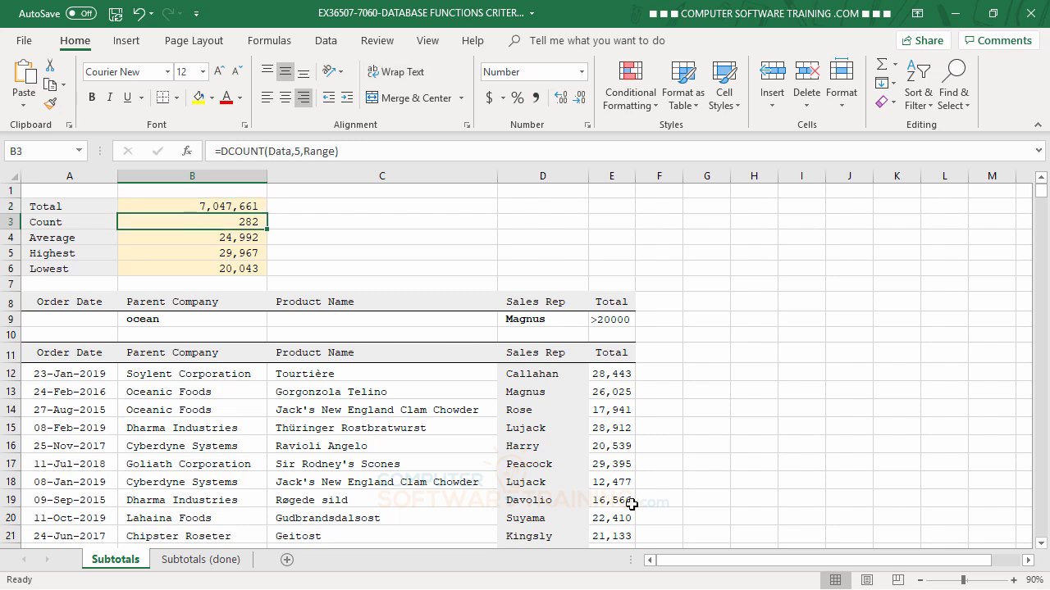
- Clear the ocean, Magnus and >20000 criteria from B9:E9
left_click(165, 319)
left_click_drag(166, 319, 611, 318)
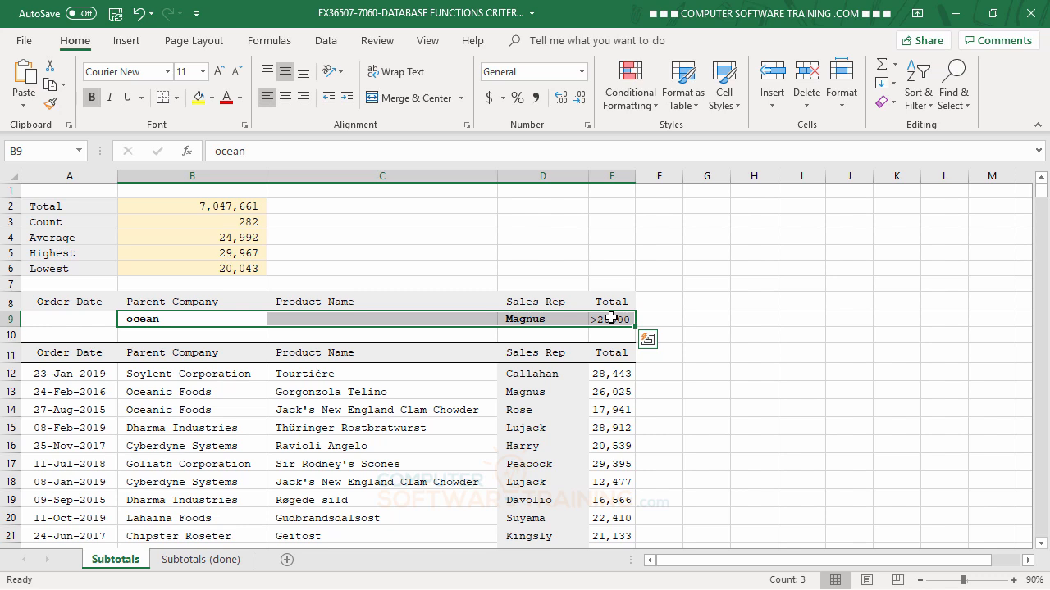
key("Delete")
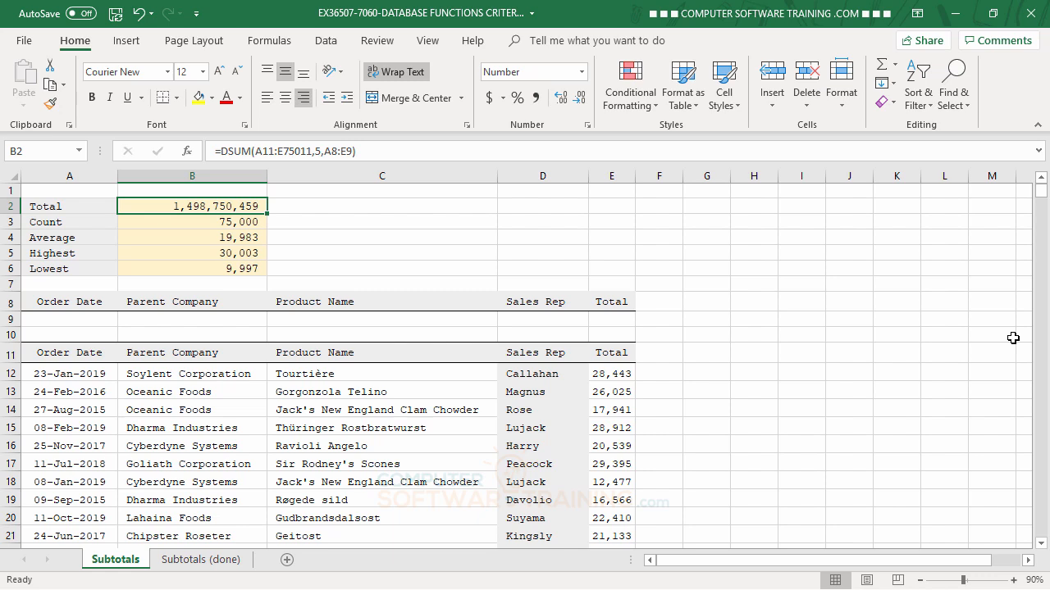
- Enter Lujack in D9 and Peacock in D10 as Sales Rep criteria
left_click(518, 320)
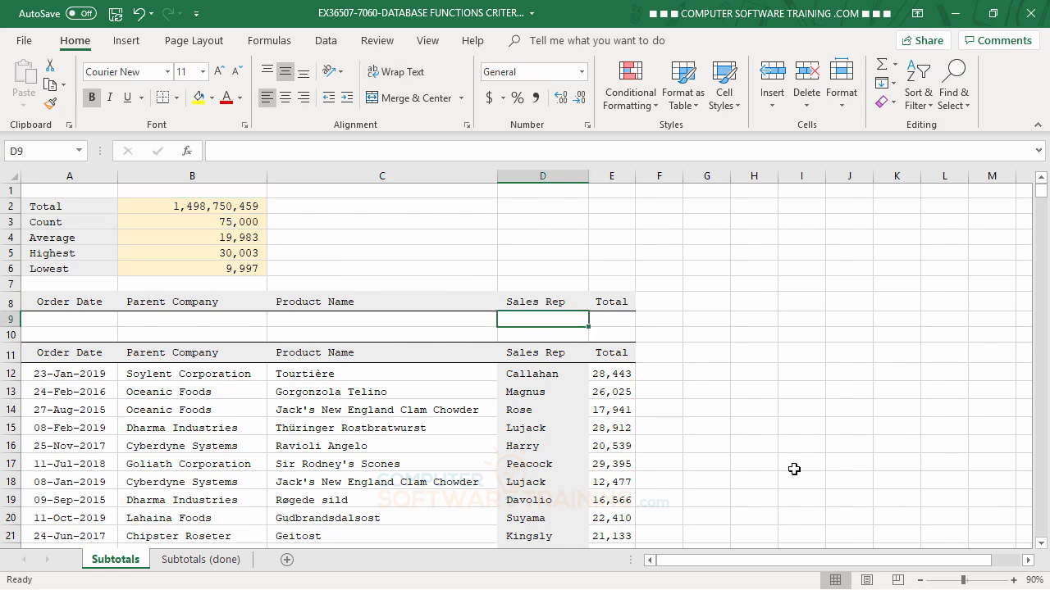
type("Lujack")
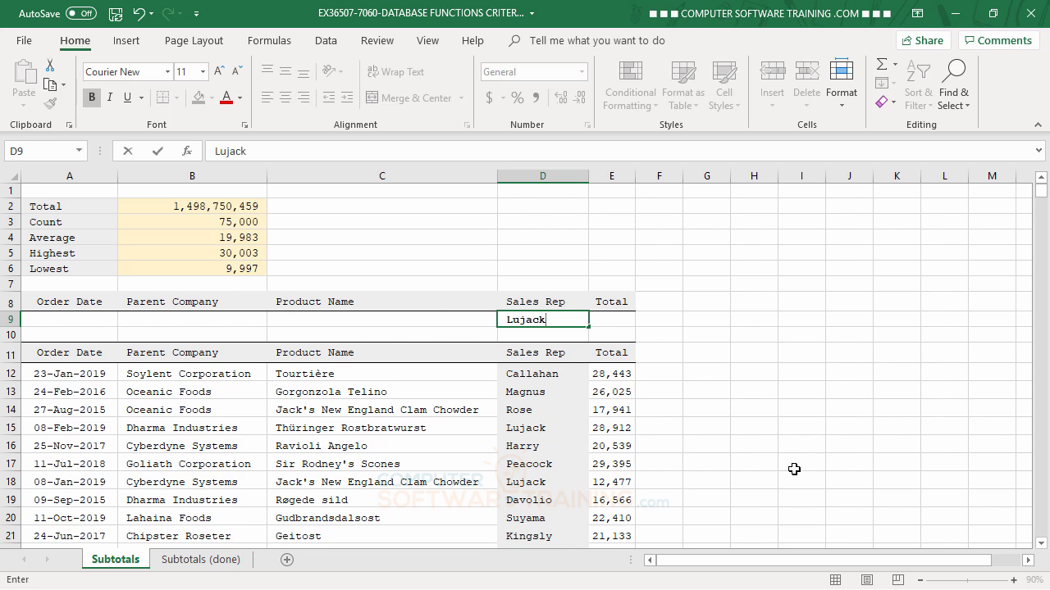
key("Return")
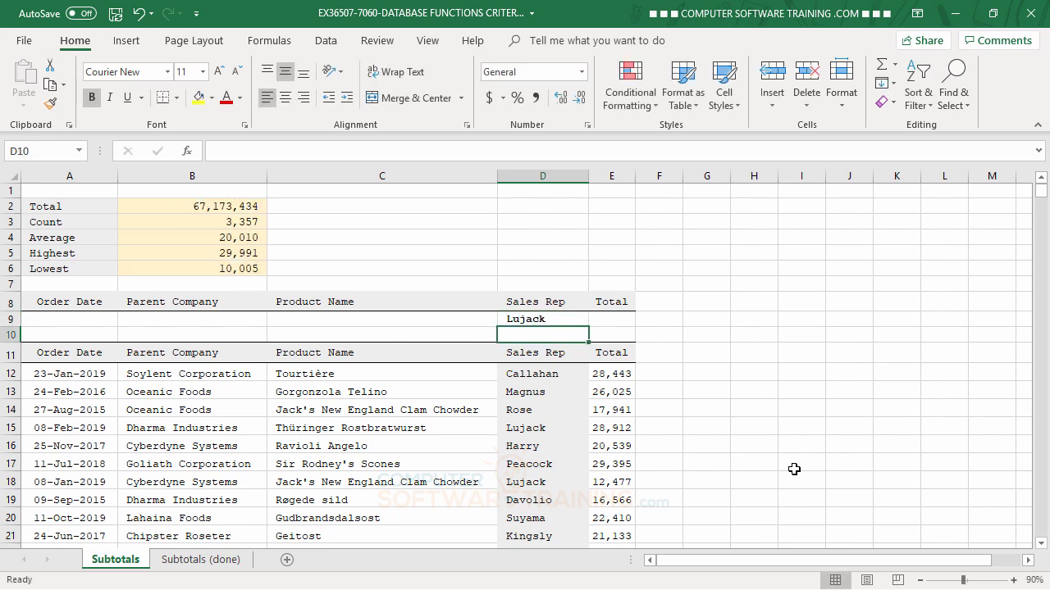
type("Pea")
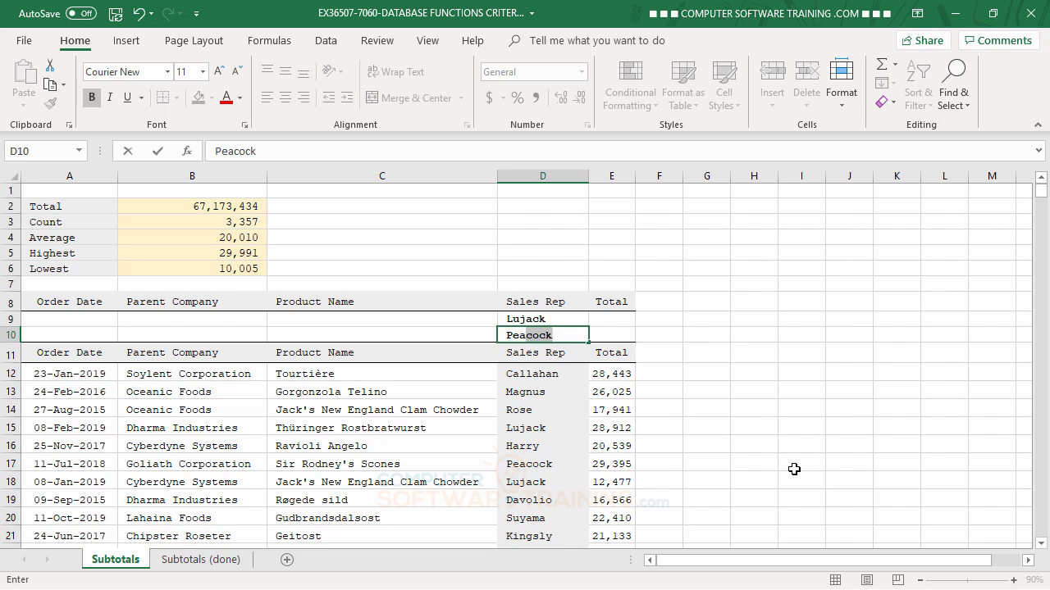
type("cock")
key("Return")
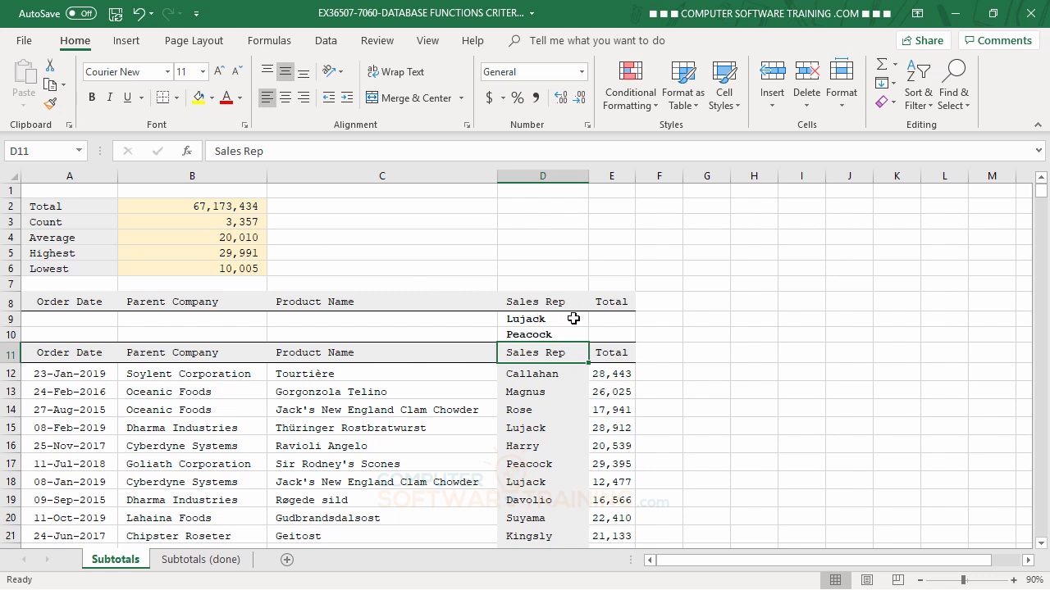
- Resize the Total DSUM's criteria range in B2 to A8:E10, giving 200,116,030
left_click(214, 207)
double_click(214, 207)
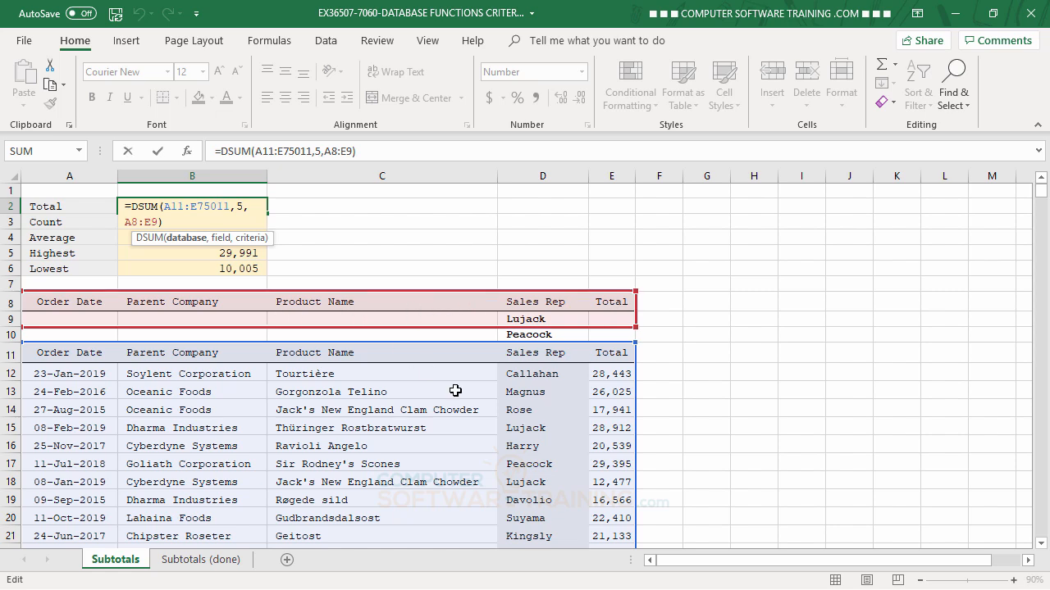
left_click_drag(634, 334, 634, 327)
left_click_drag(632, 327, 632, 338)
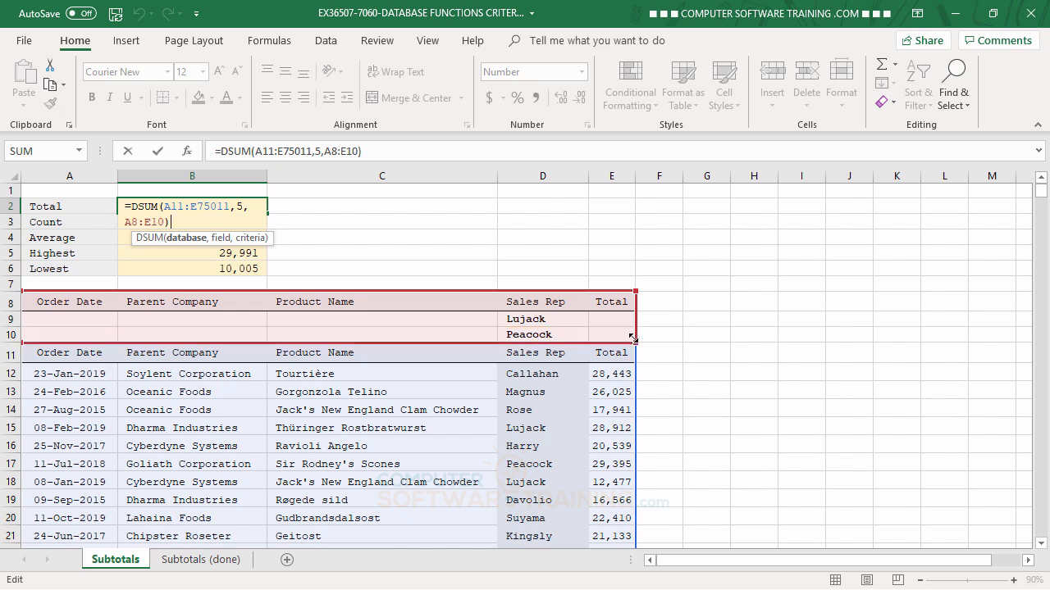
left_click_drag(632, 338, 632, 338)
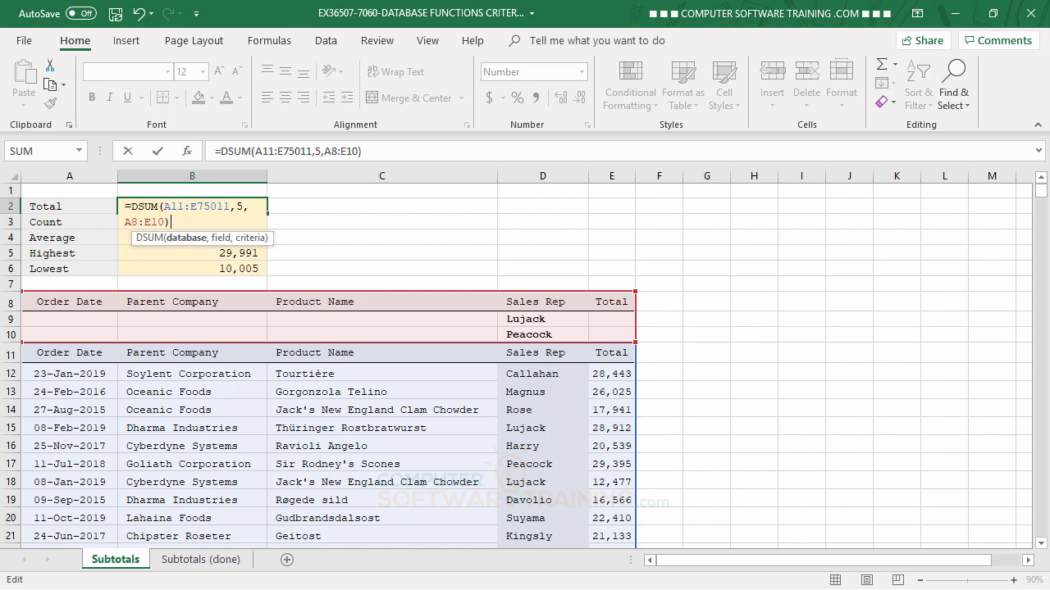
key("Return")
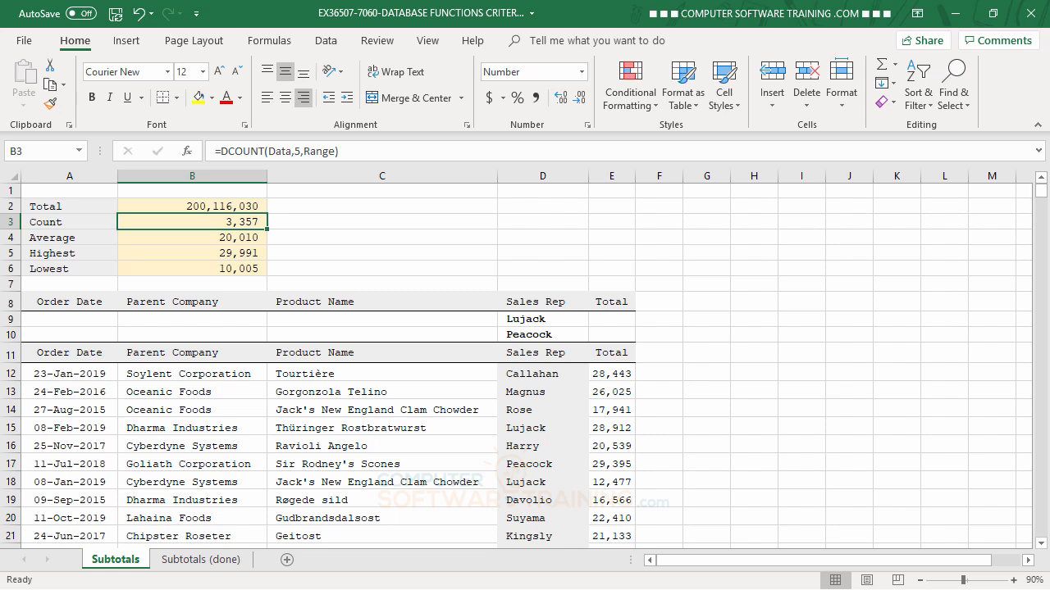
- Delete the Peacock and Lujack criteria and shrink the Total DSUM's criteria range back to A8:E9
left_click(538, 335)
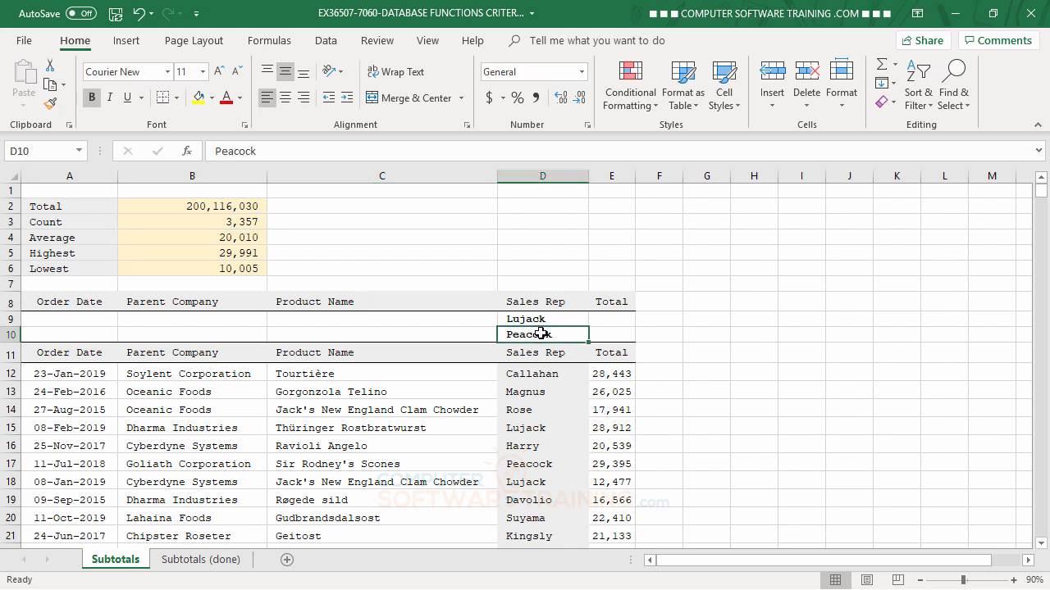
key("Delete")
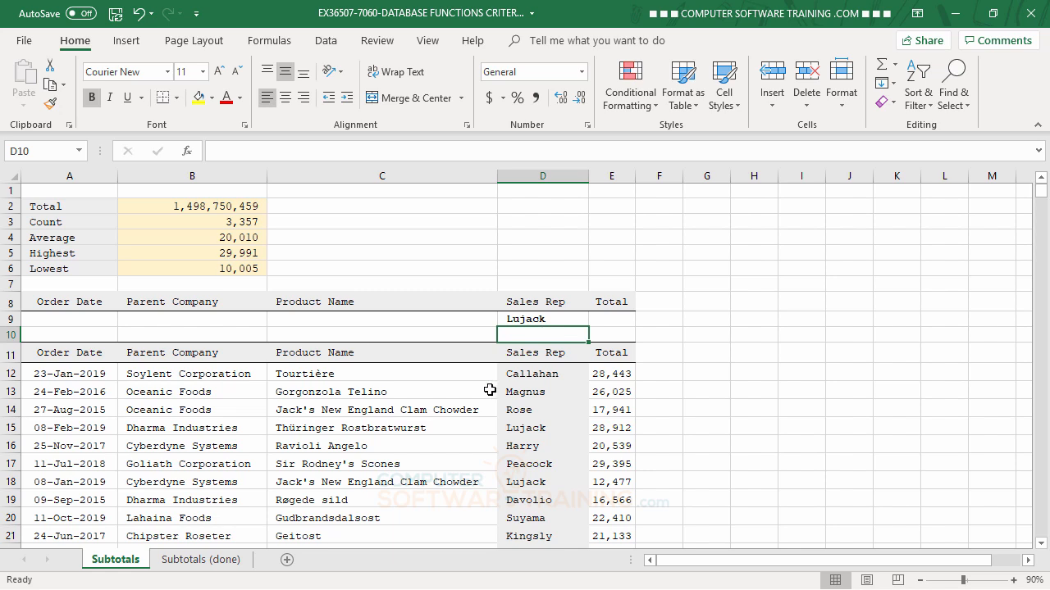
left_click(207, 208)
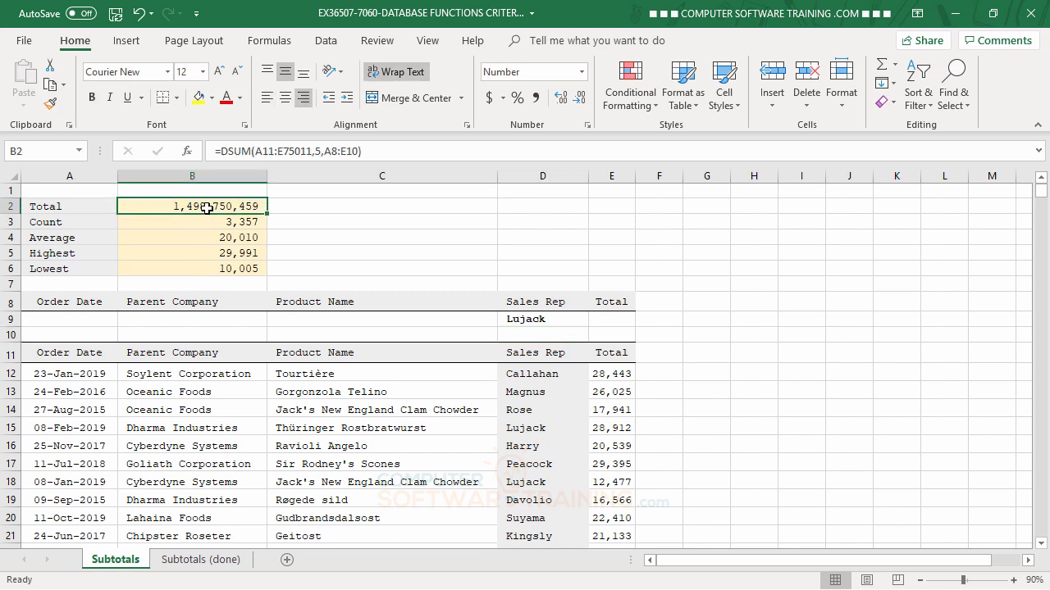
double_click(206, 209)
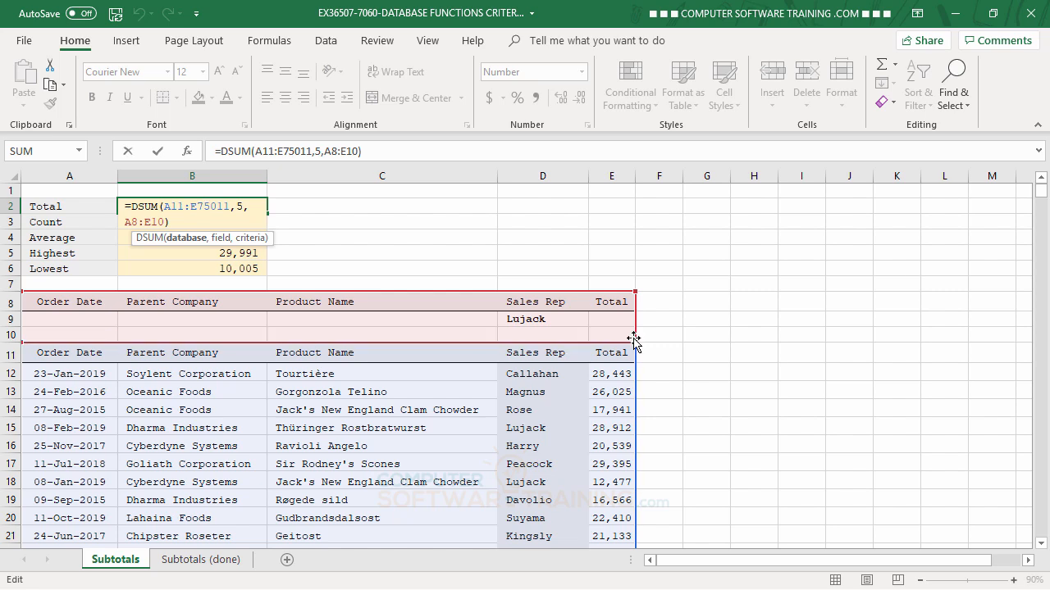
left_click_drag(636, 340, 633, 330)
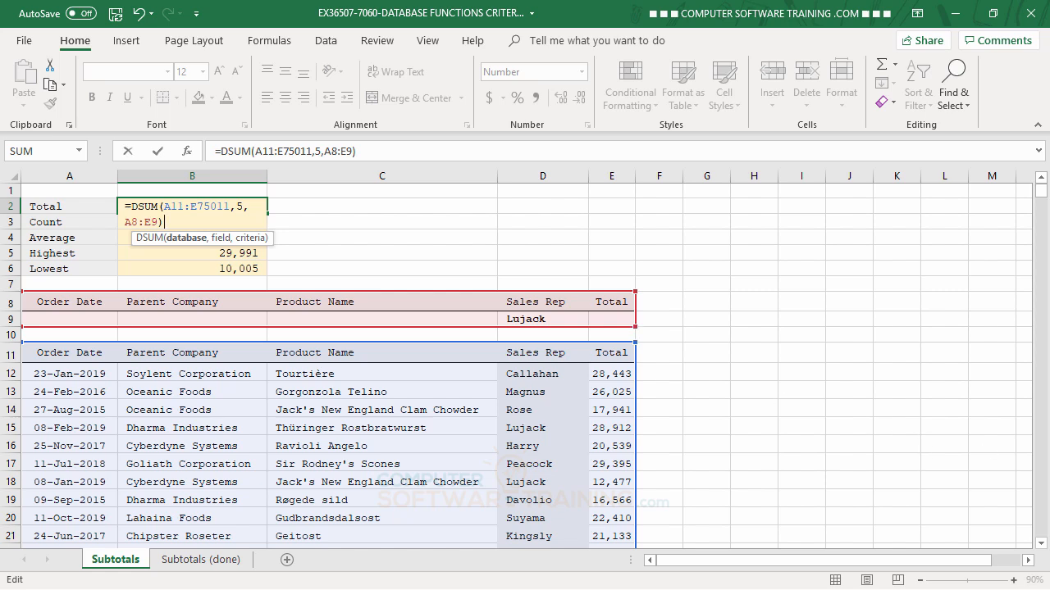
key("Return")
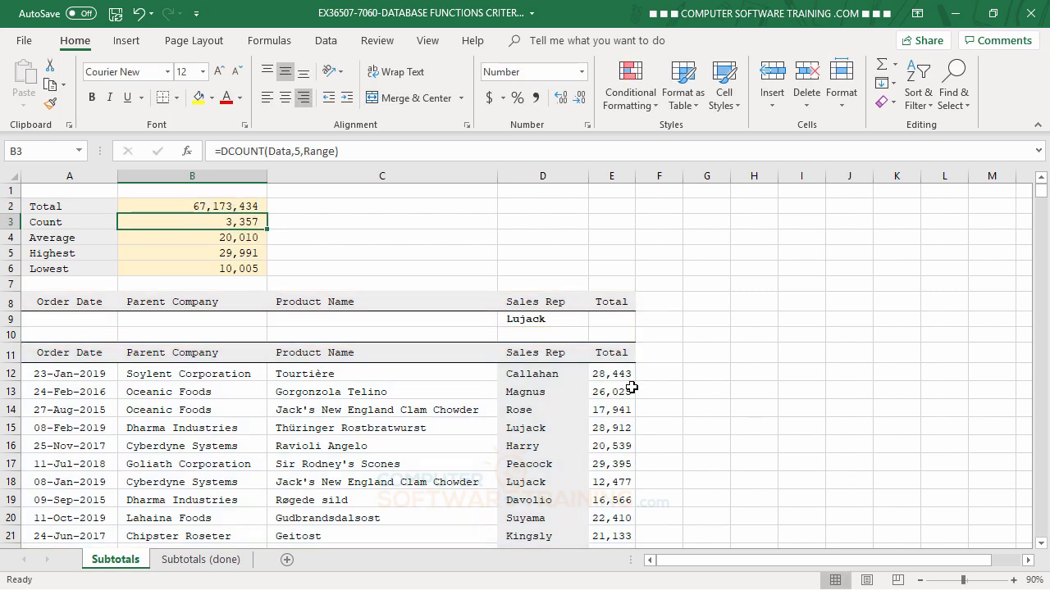
left_click(547, 319)
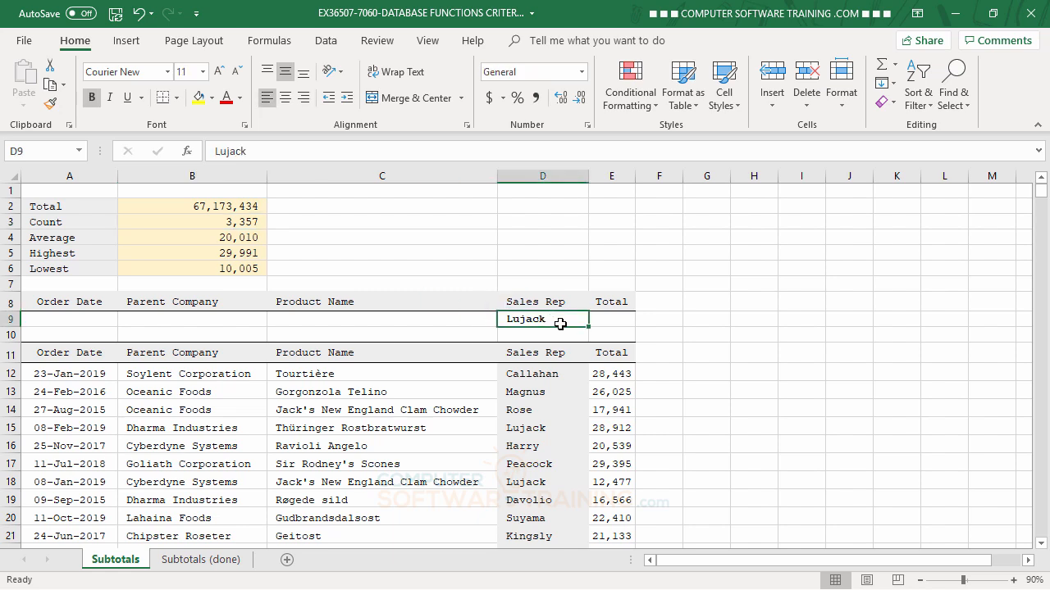
key("Delete")
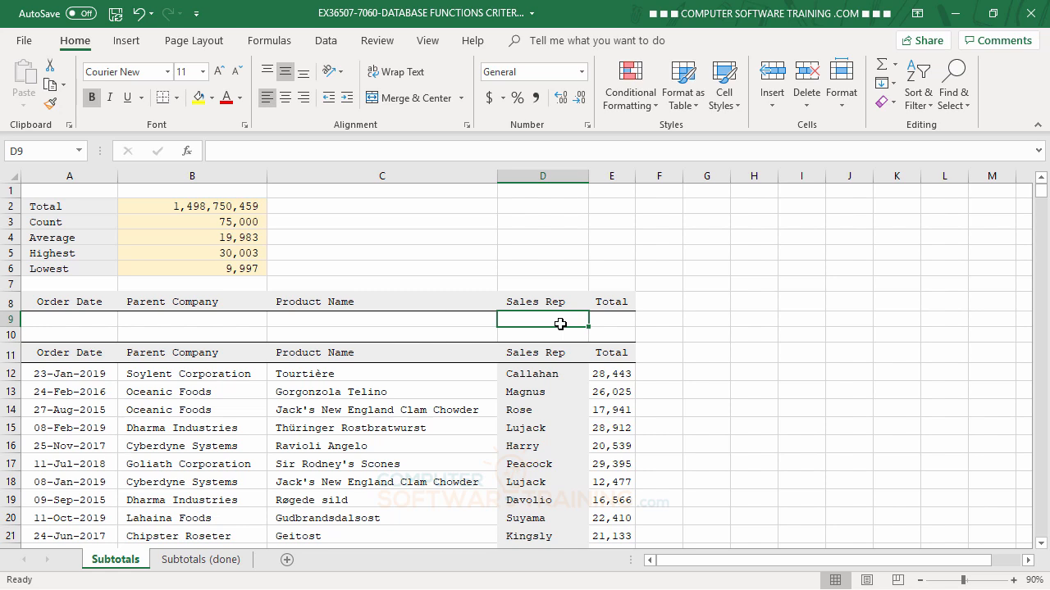
- Enter >=1/1/2019 as the Order Date criterion in A9
left_click(60, 319)
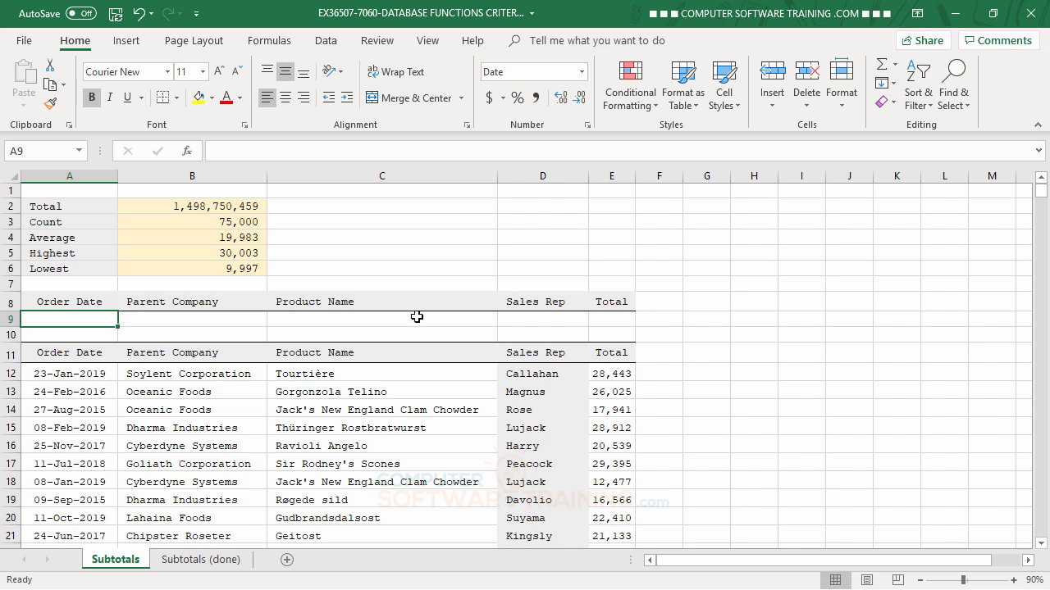
type(">=1")
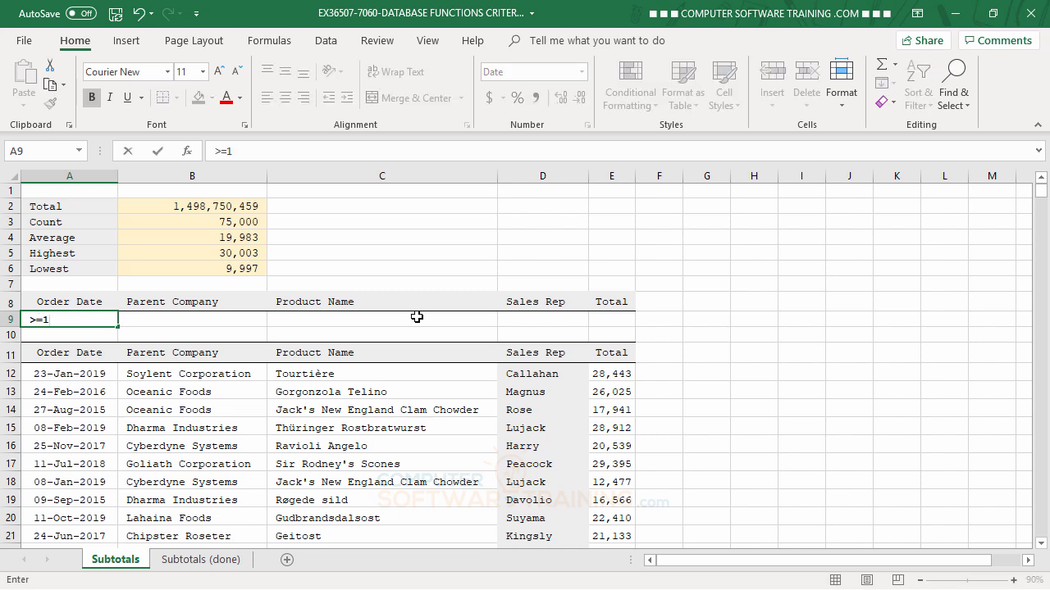
type("/1/2019")
key("Return")
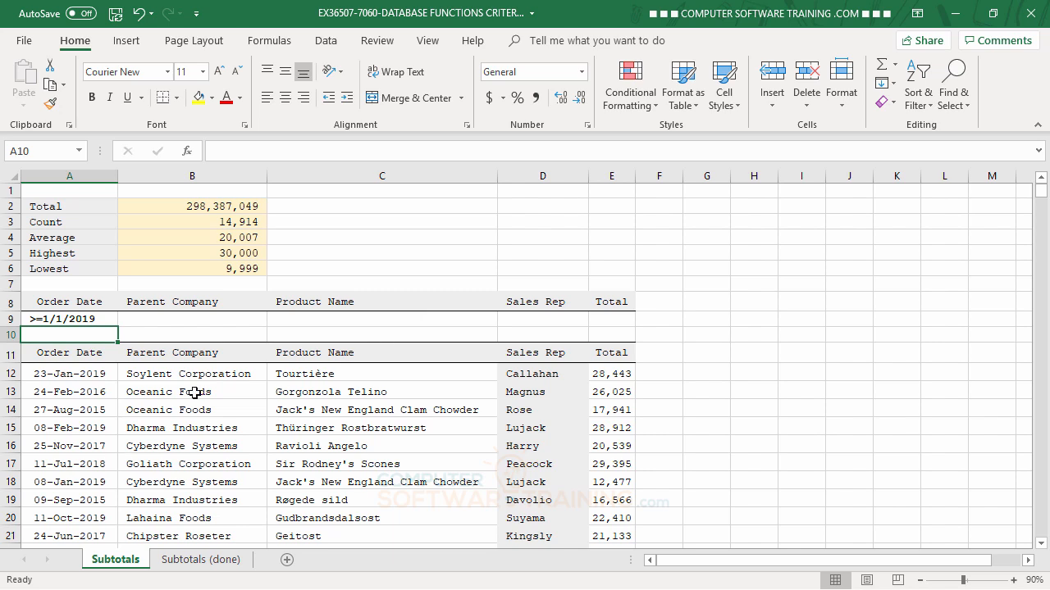
- Copy the Order Date heading into F8 and autofit column F to fit it
left_click(63, 301)
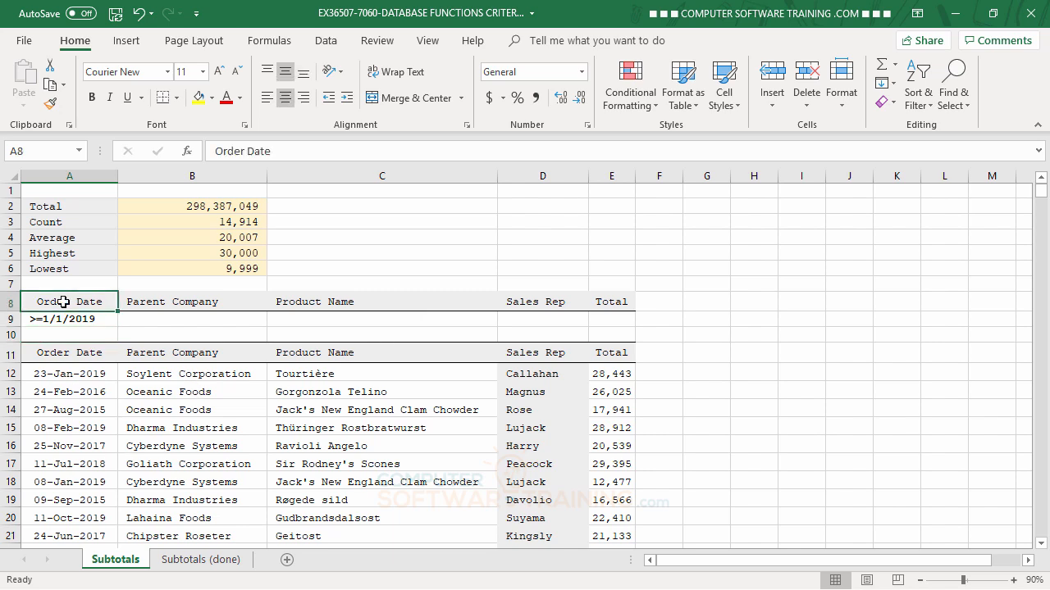
right_click(63, 302)
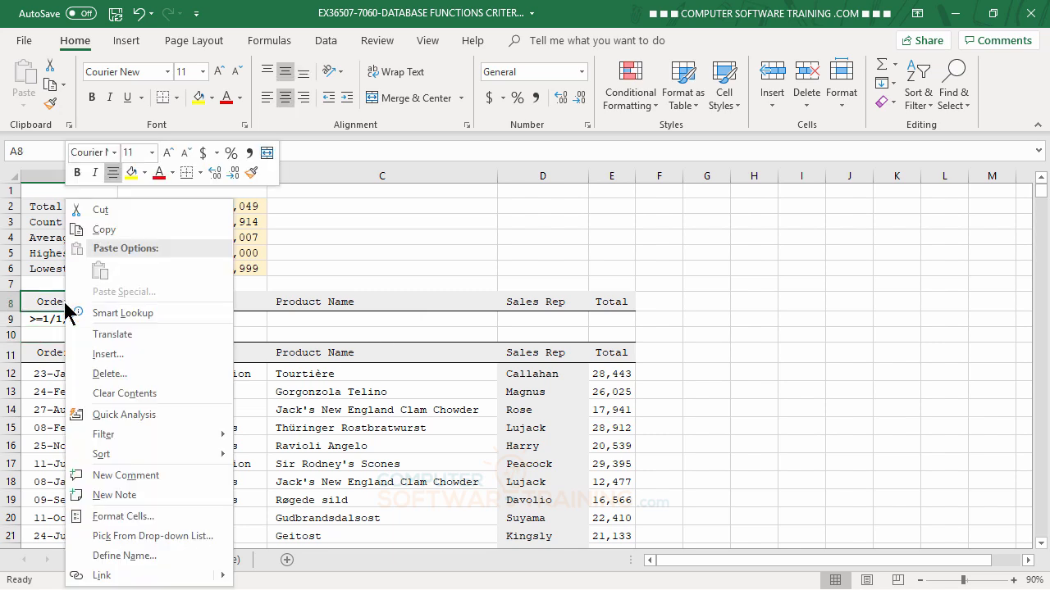
left_click(105, 230)
left_click(656, 302)
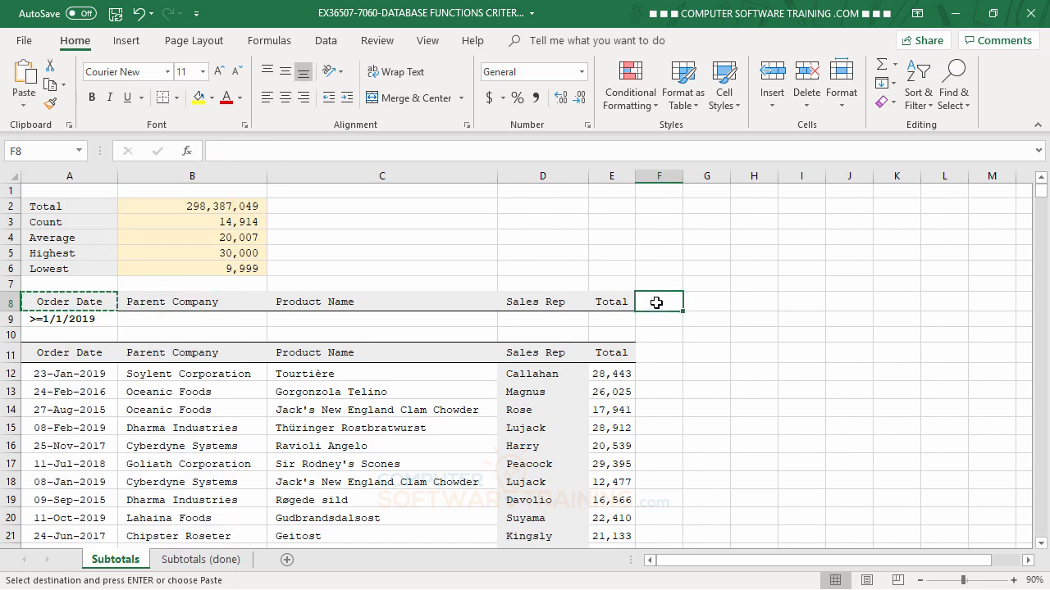
right_click(657, 301)
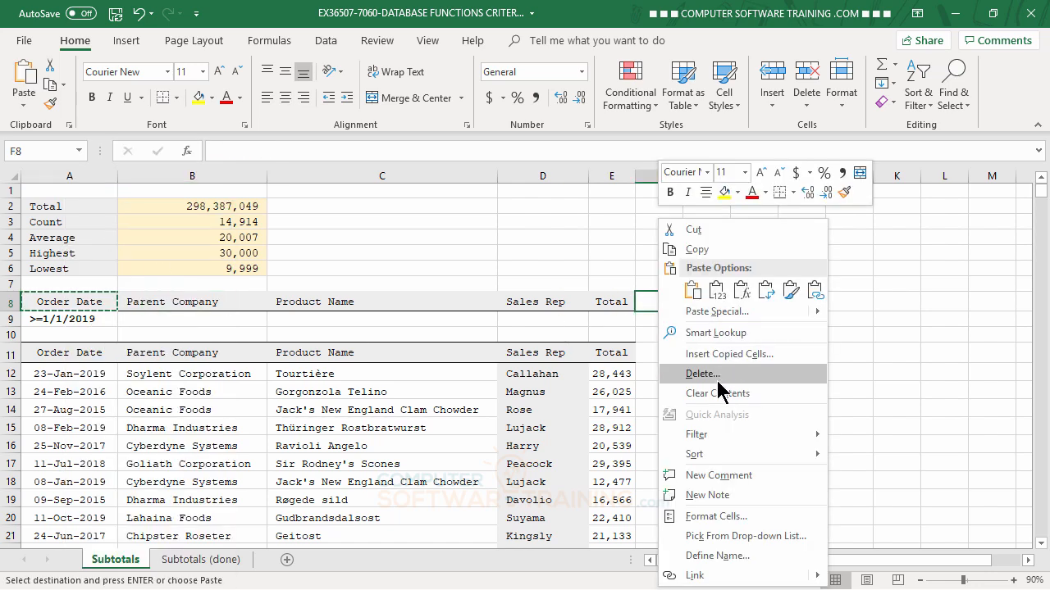
left_click(693, 290)
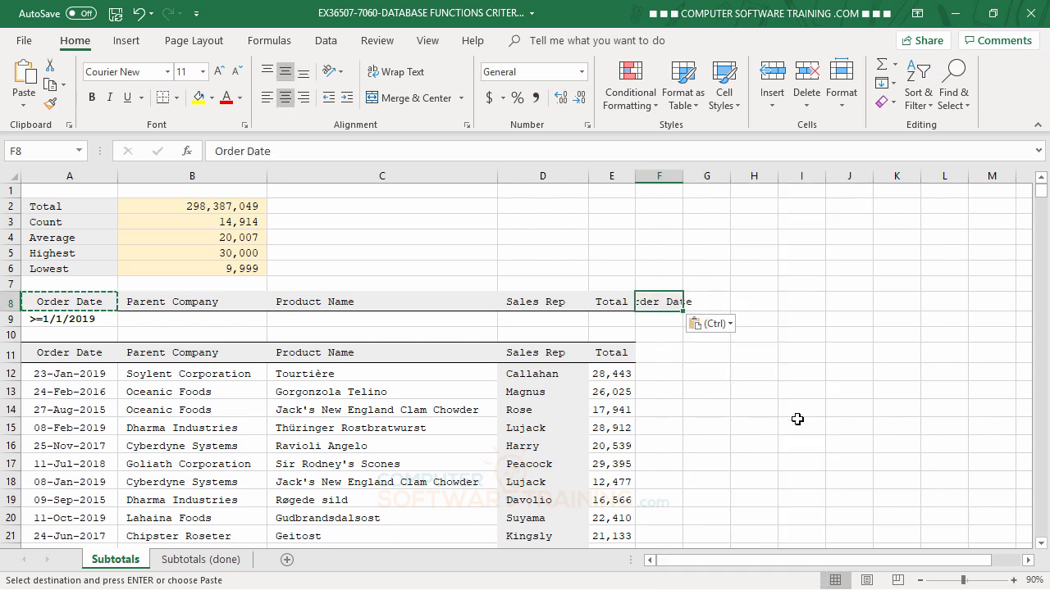
double_click(680, 173)
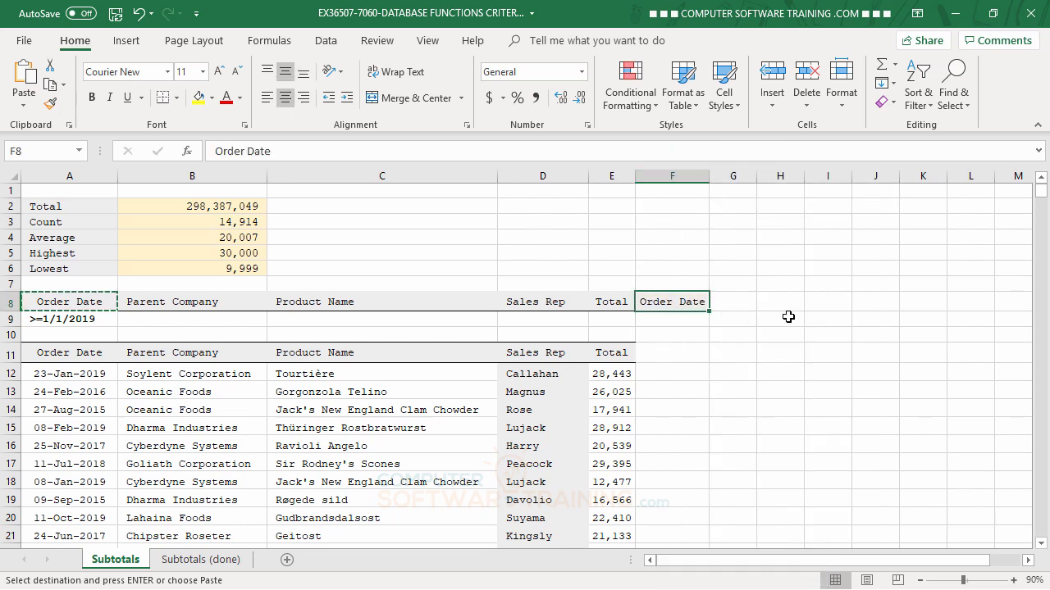
left_click(775, 408)
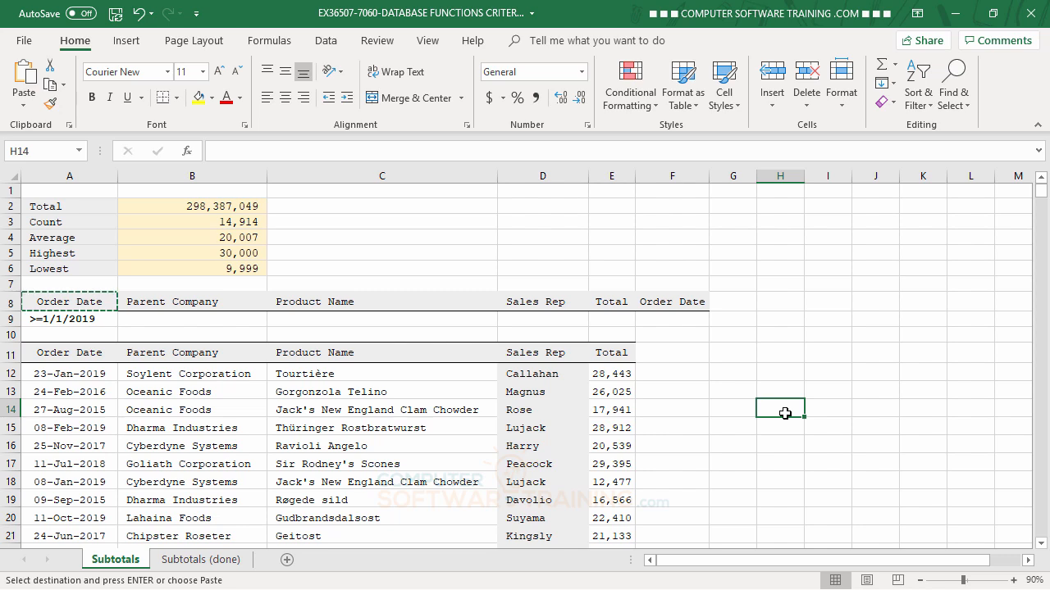
- Enter <=3/31/2019 as the end-date criterion in F9
left_click(664, 316)
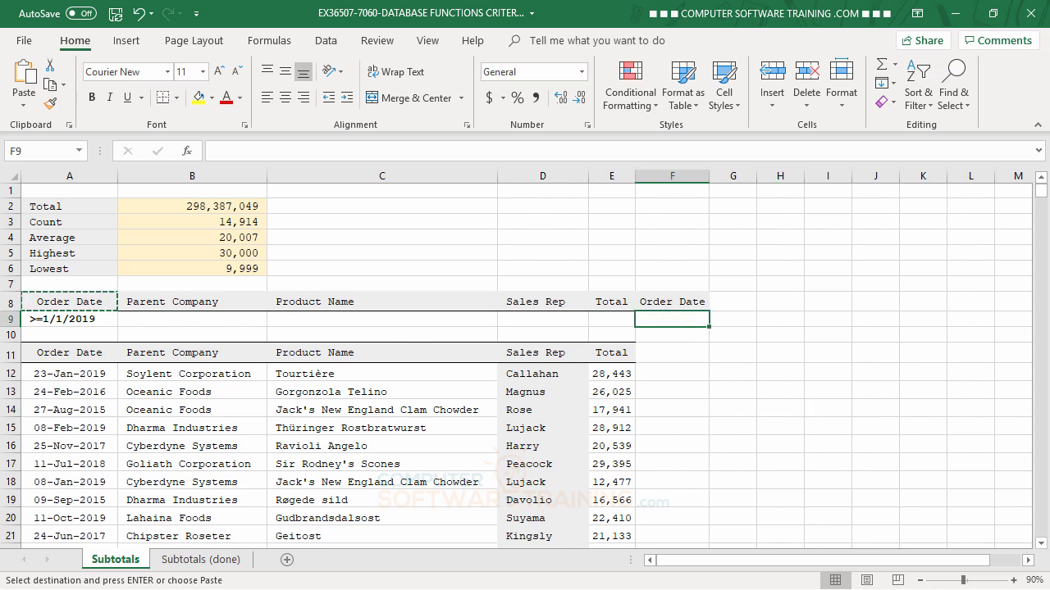
type("<=")
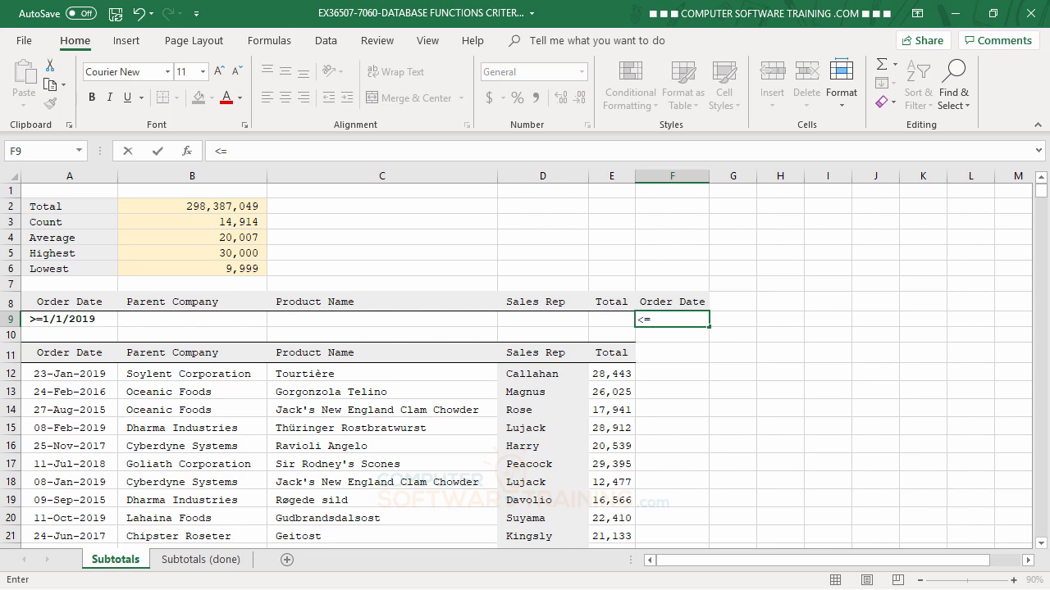
type("3/31/20")
type("19")
key("Return")
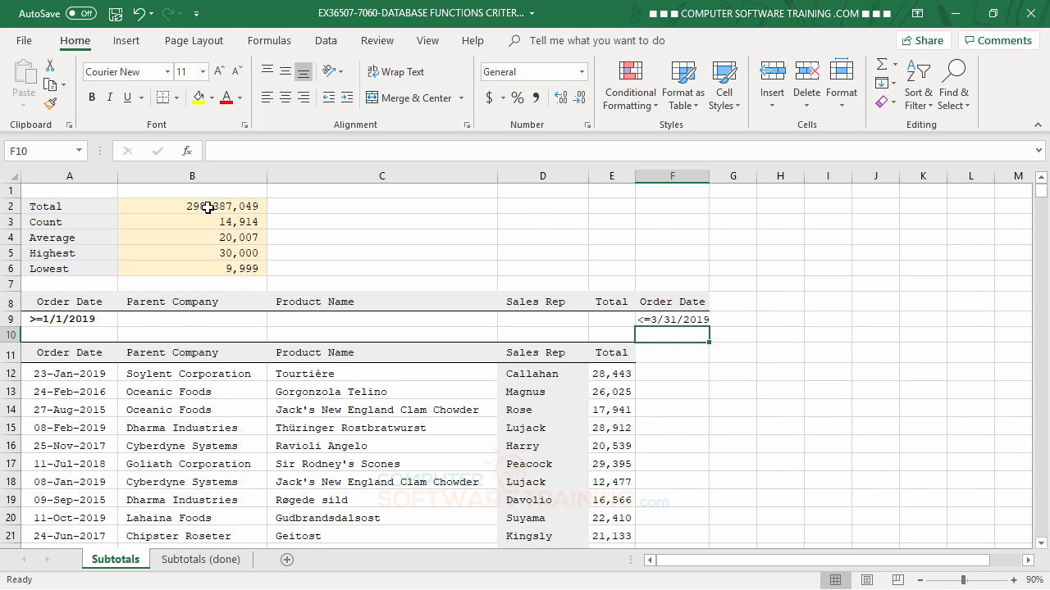
- Extend the Total DSUM's criteria reference in B2 to A8:F9, giving 73,540,184
double_click(207, 210)
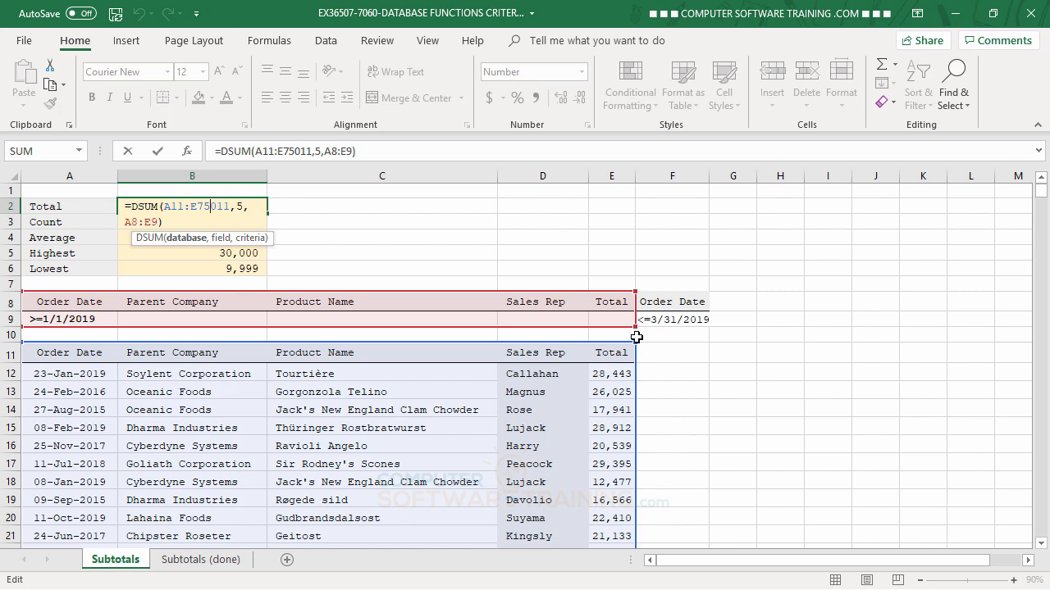
left_click_drag(637, 324, 692, 321)
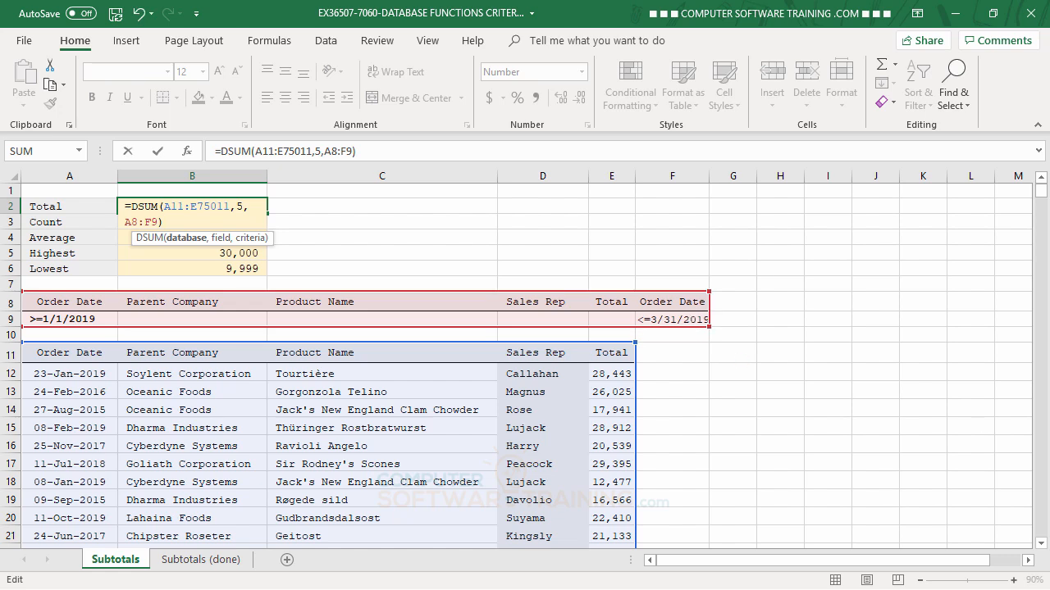
key("Return")
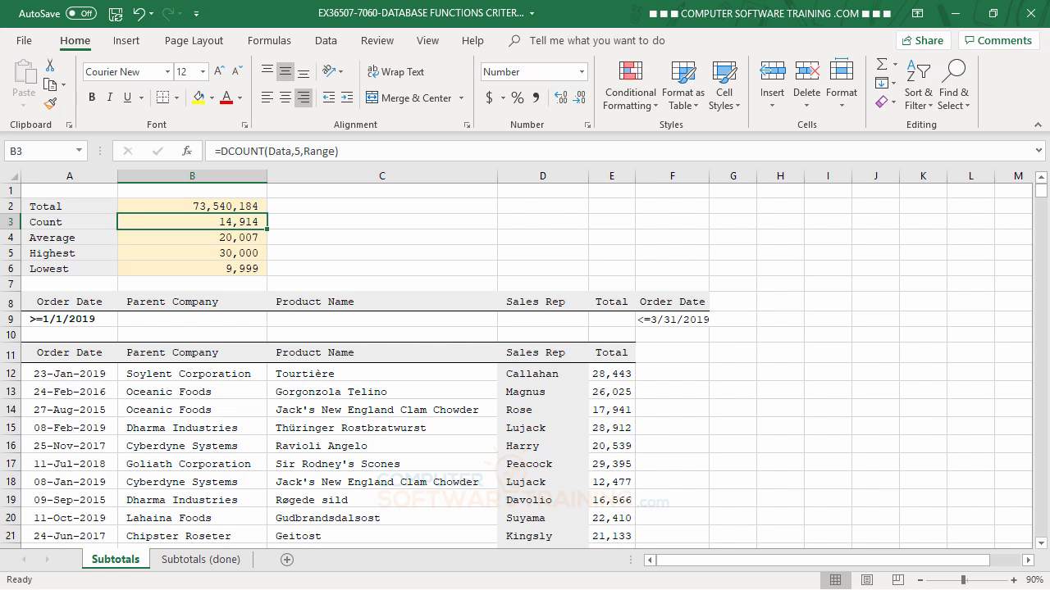
double_click(240, 222)
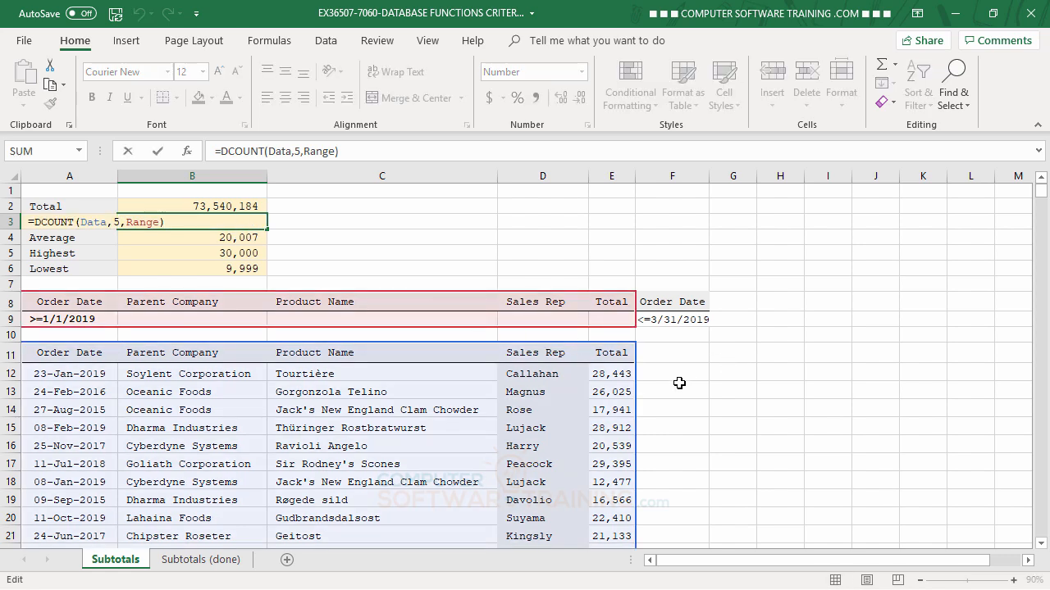
left_click(634, 326)
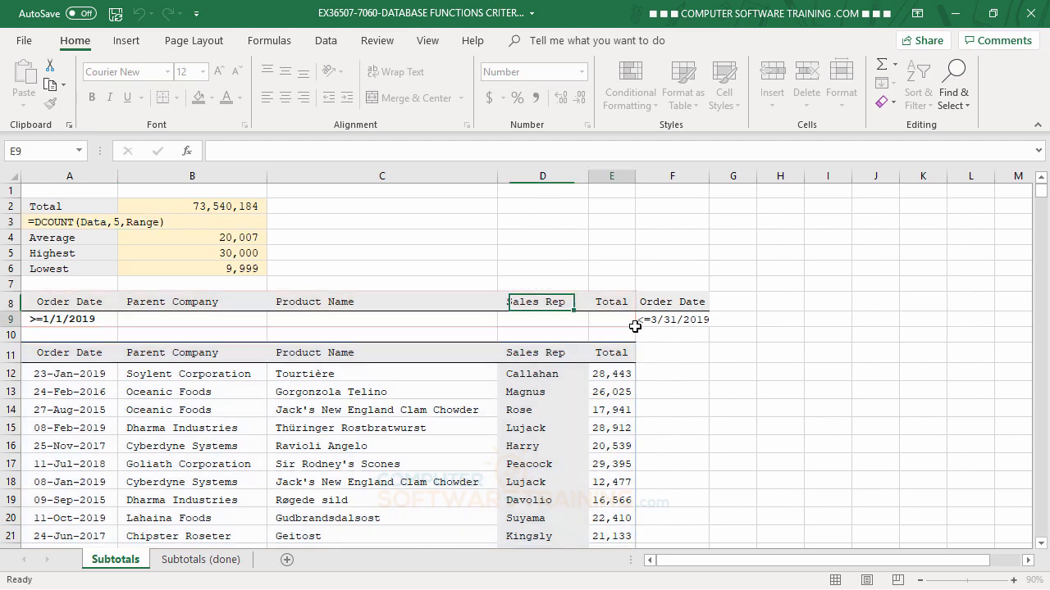
double_click(222, 222)
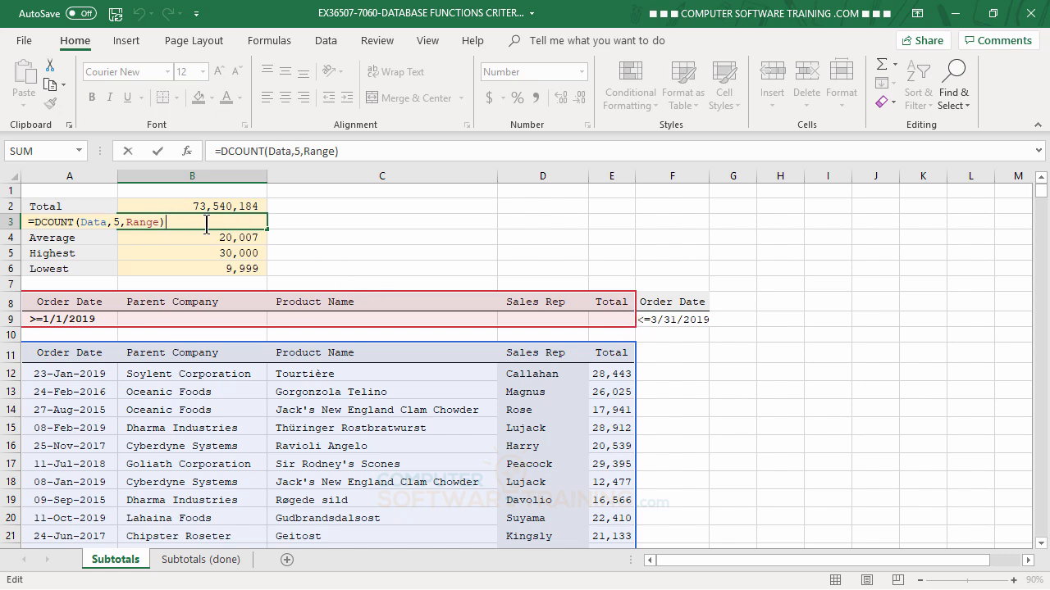
key("ctrl+Return")
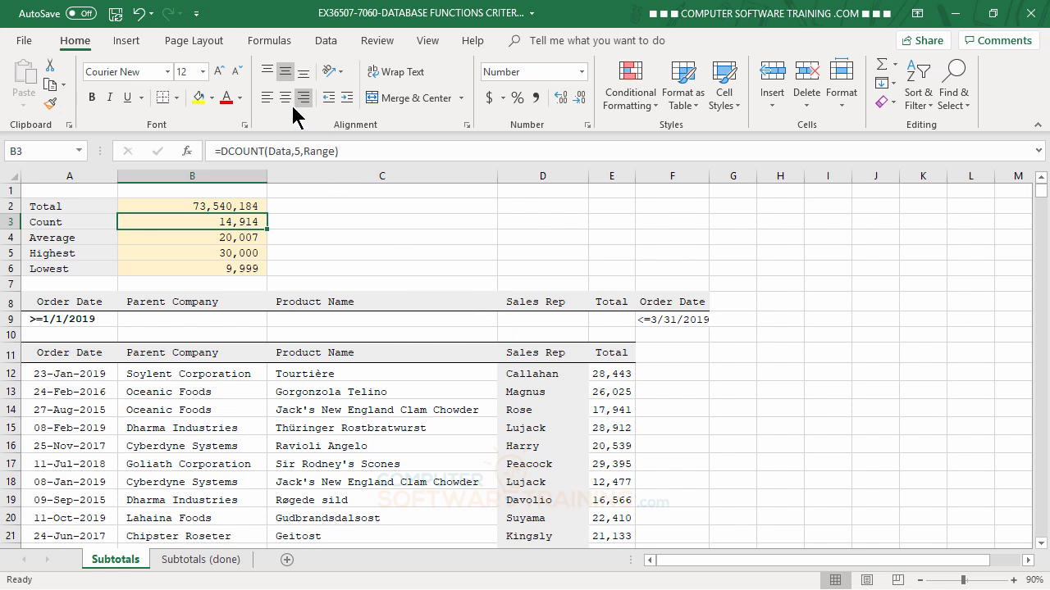
- Open the Name Manager and select the Range name to view its reference
left_click(272, 43)
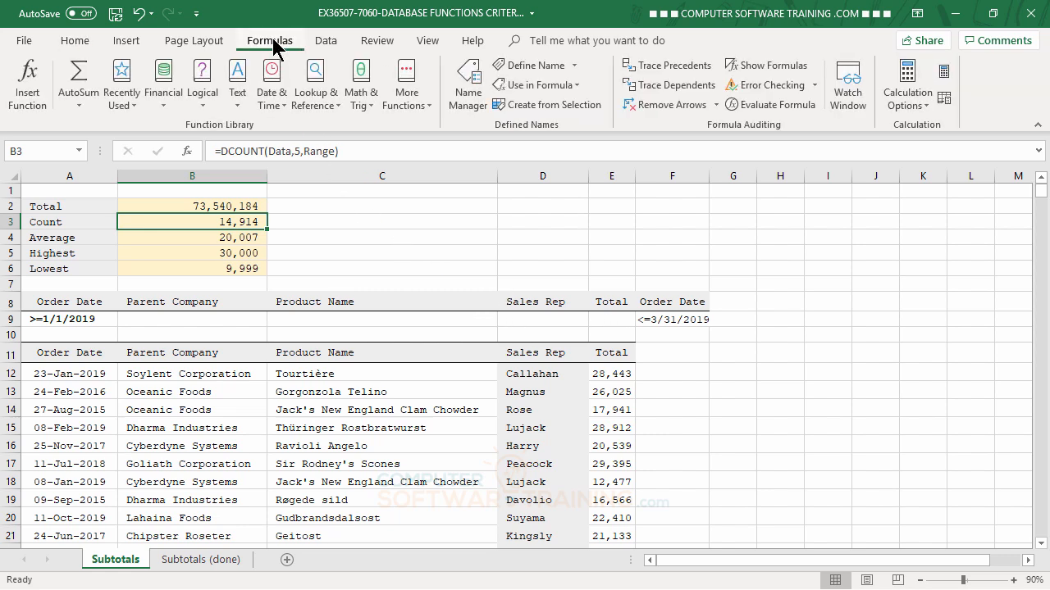
left_click(472, 100)
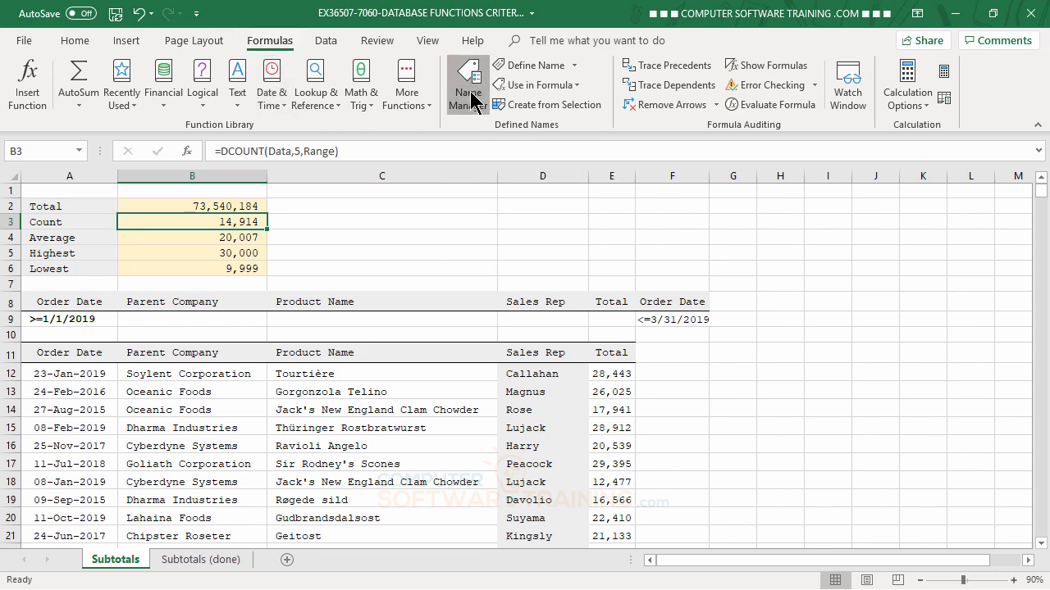
left_click_drag(828, 250, 654, 104)
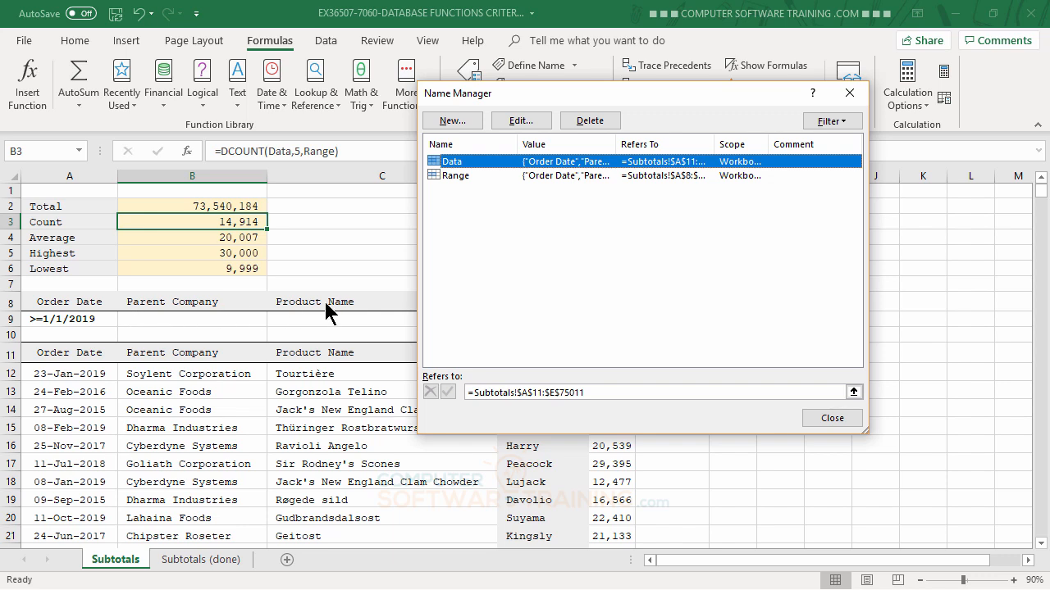
left_click(502, 177)
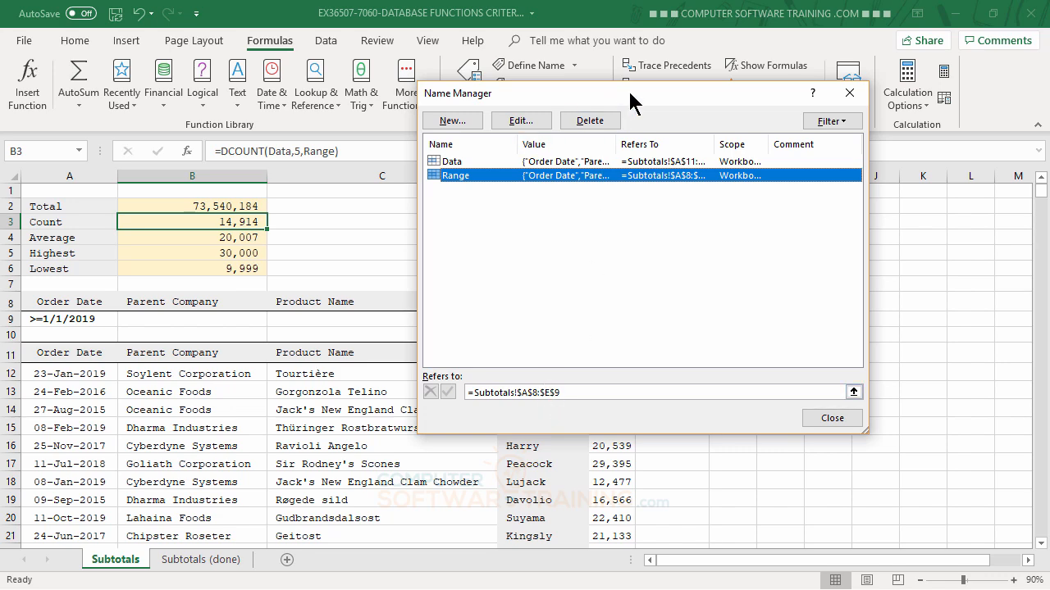
- Change Range to refer to =Subtotals!$A$8:$F$9 and confirm saving the change
left_click_drag(630, 94, 743, 81)
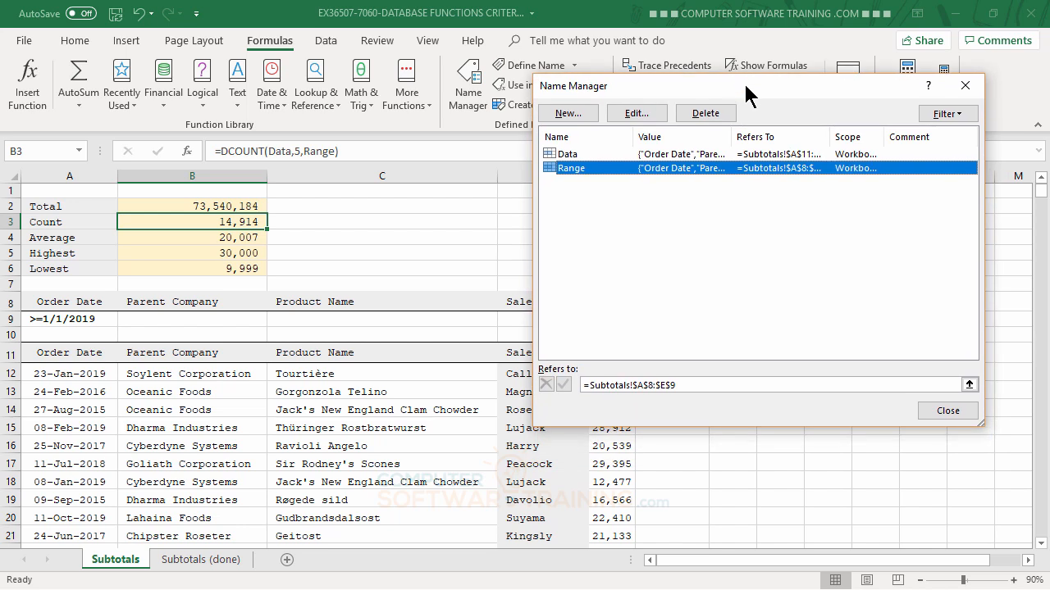
left_click(667, 385)
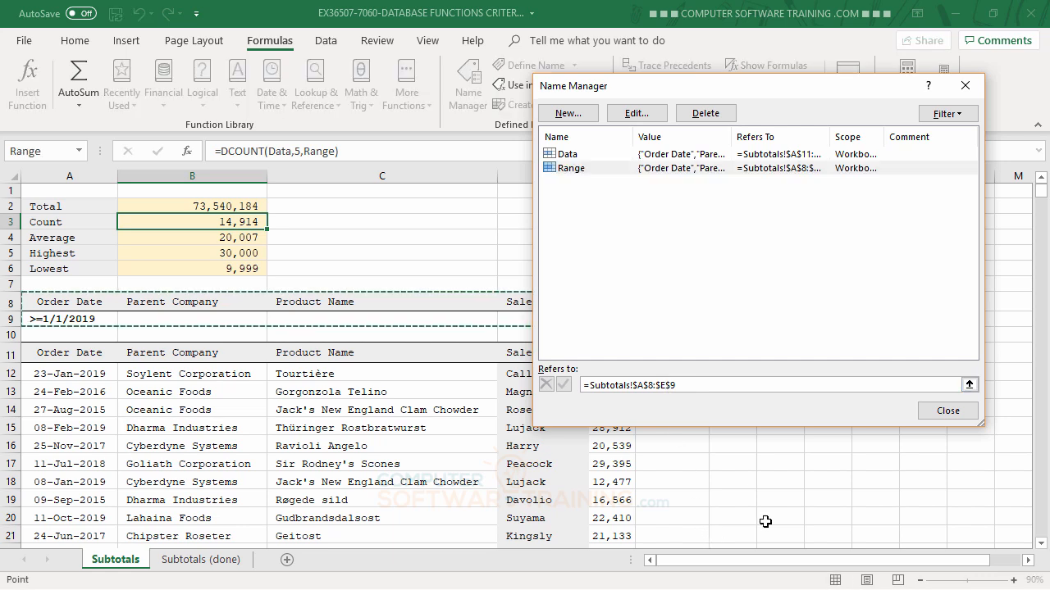
key("BackSpace")
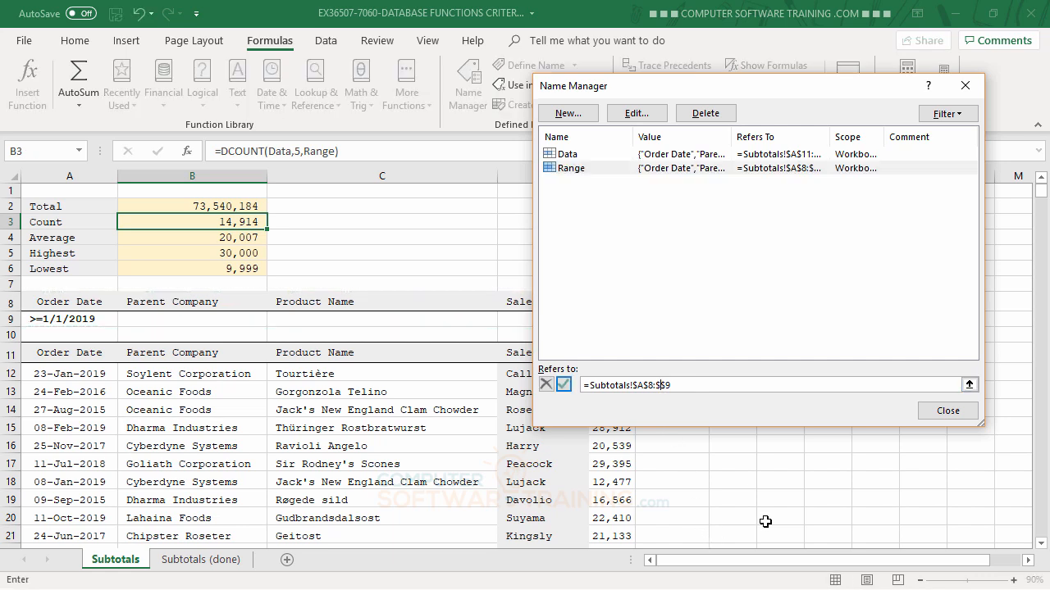
type("f")
key("BackSpace")
type("F")
left_click(948, 411)
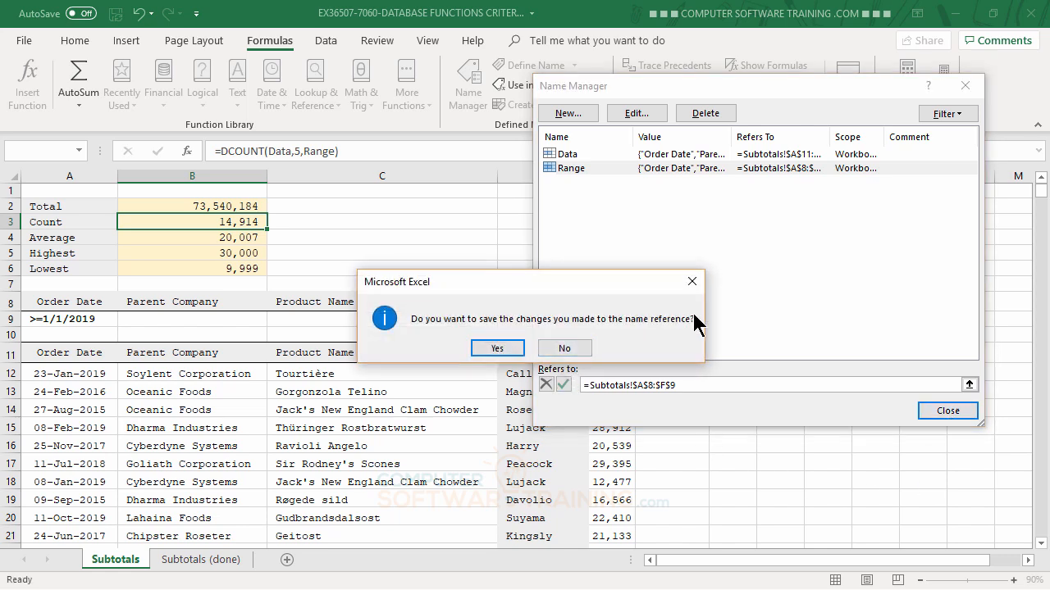
left_click(498, 349)
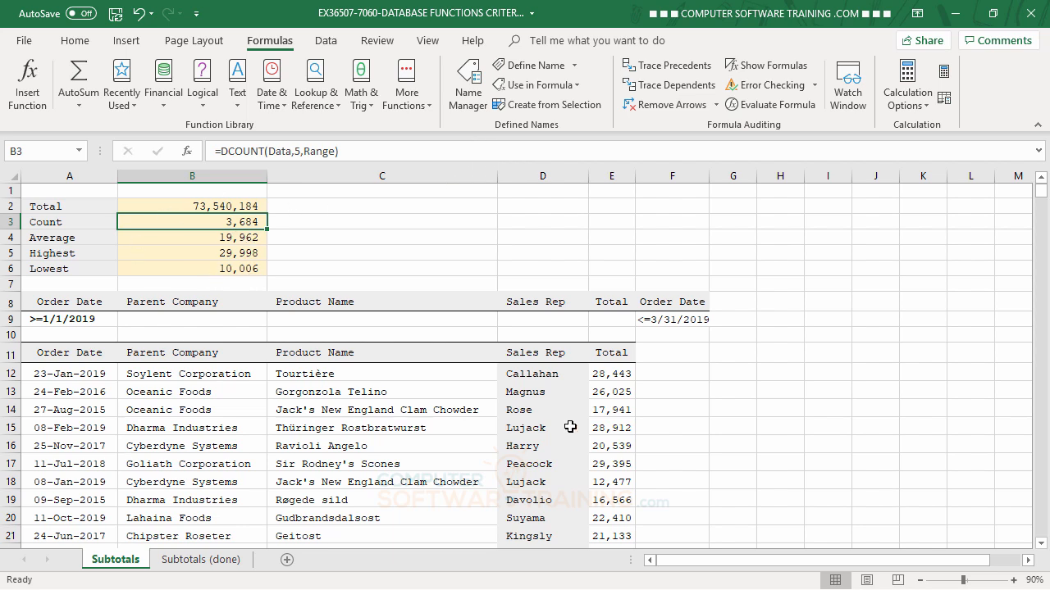
double_click(229, 224)
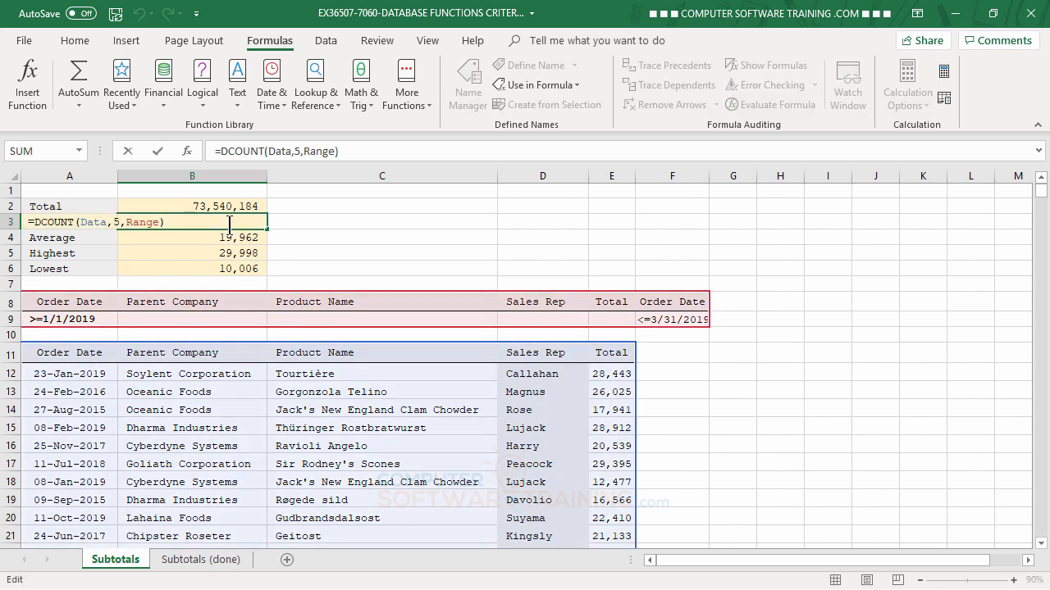
key("Escape")
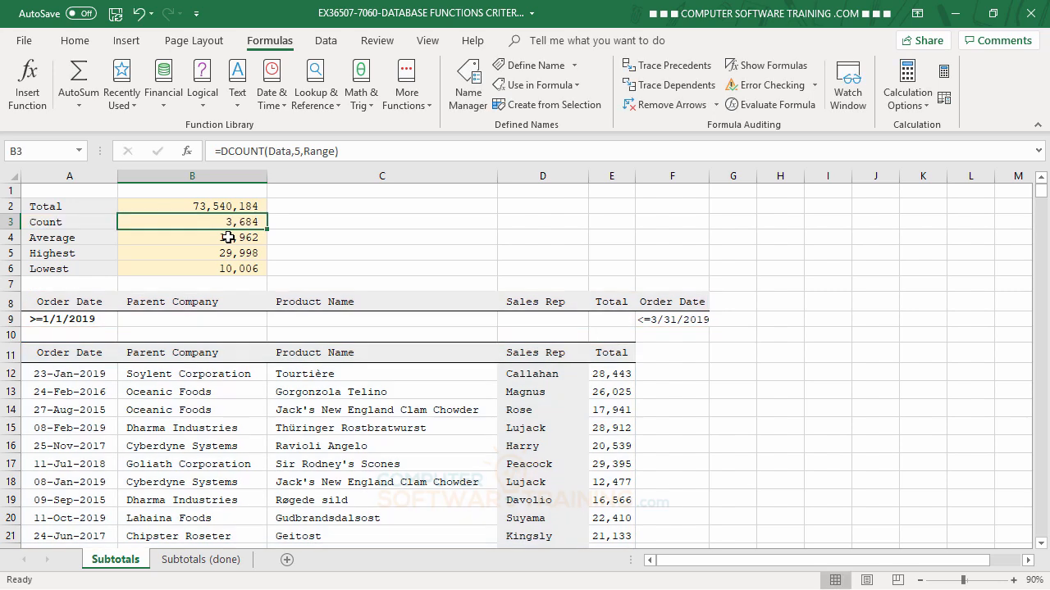
double_click(228, 237)
key("Escape")
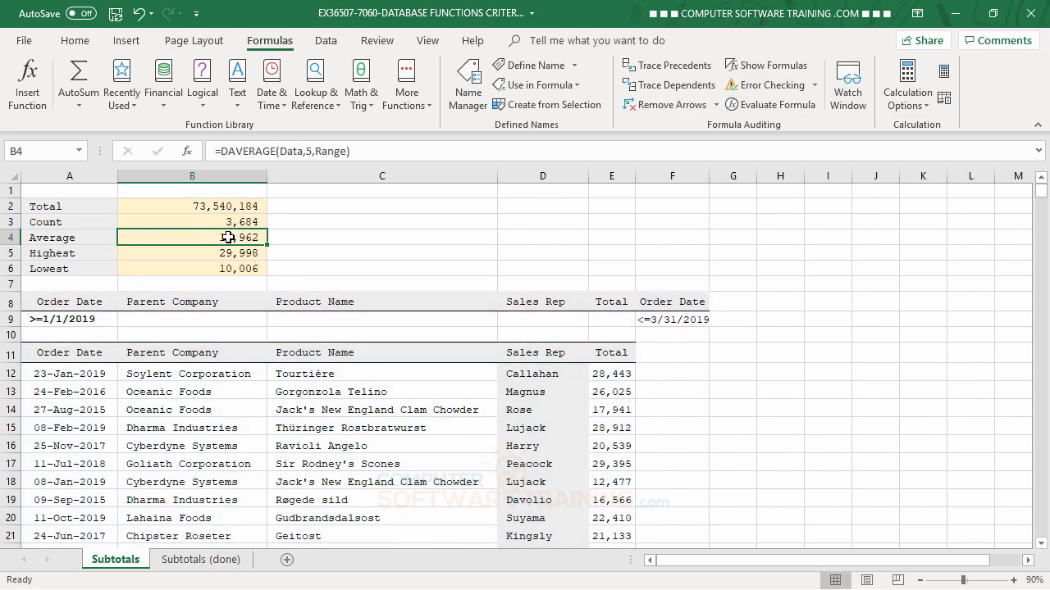
double_click(228, 253)
key("Escape")
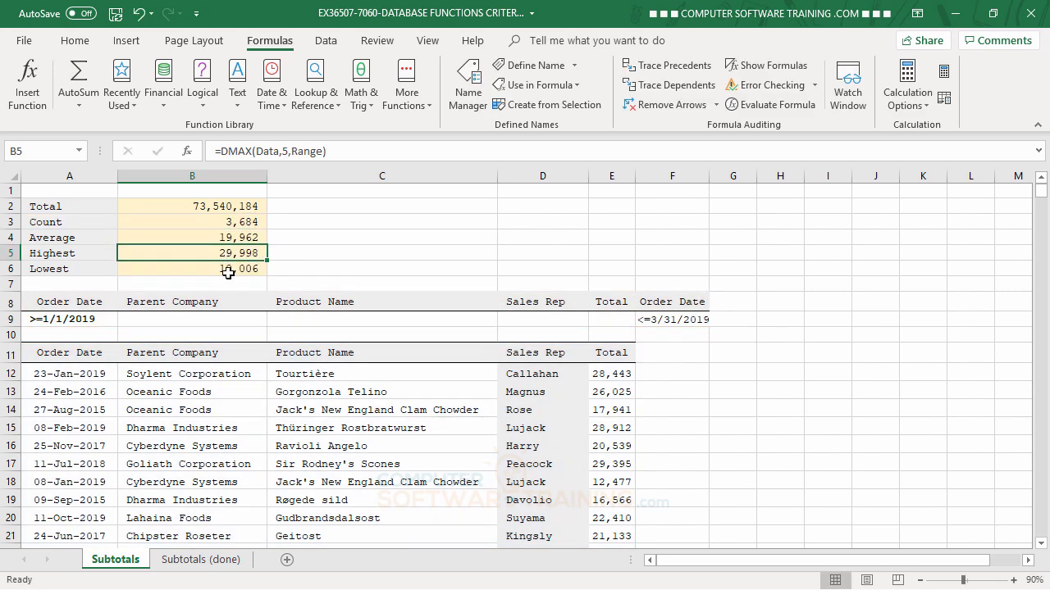
double_click(228, 268)
key("Escape")
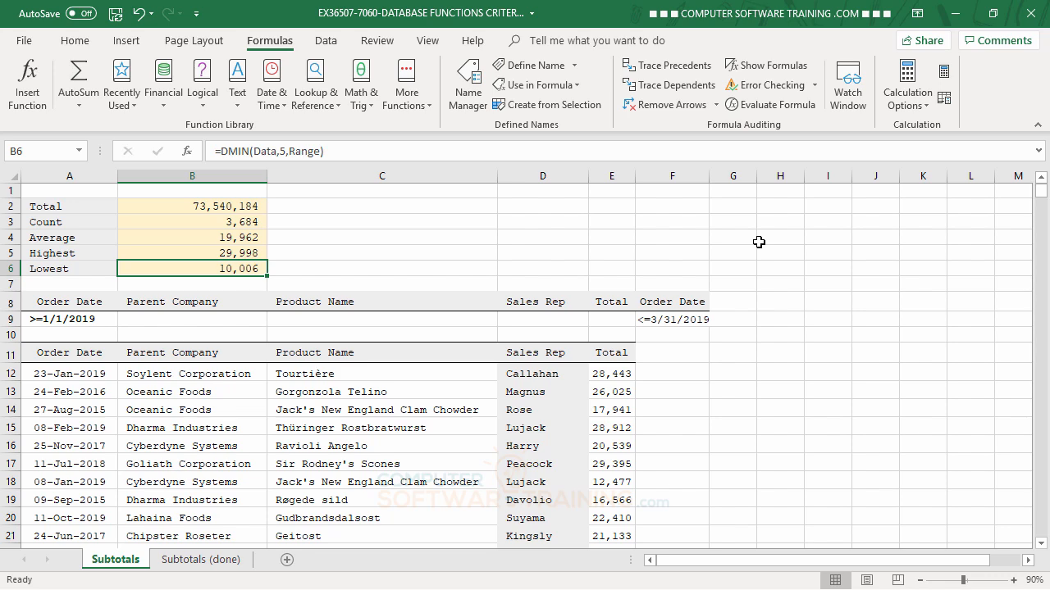
- Switch the ribbon to the Data tab to show its sorting and filtering tools
left_click(326, 41)
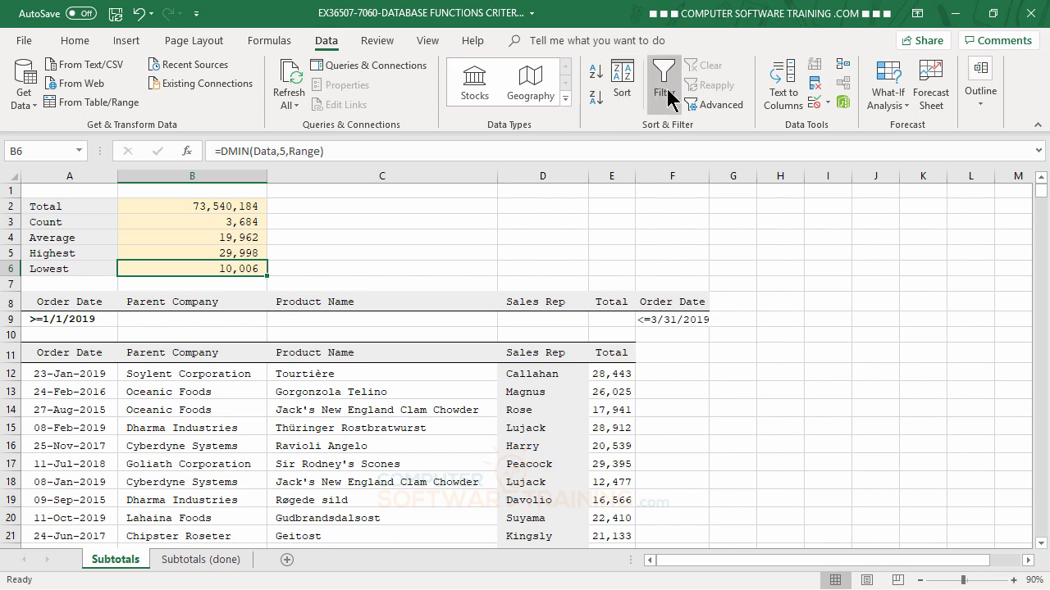